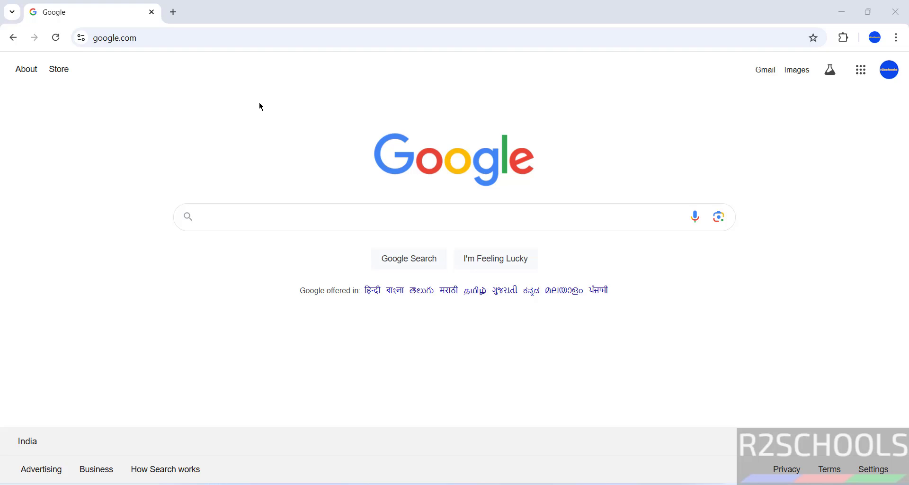
# - Replace the Google start page with grafana.com in the current Chrome tab
pyautogui.click(262, 43)
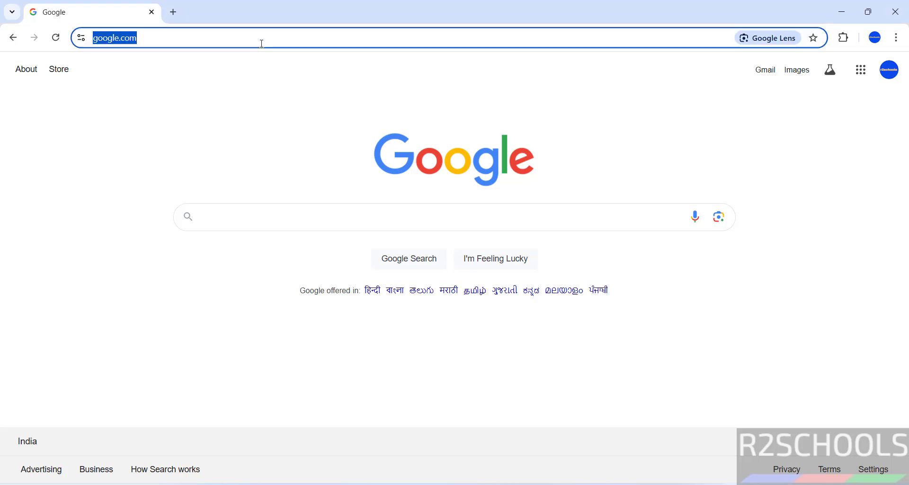
pyautogui.write('rg')
pyautogui.press('BackSpace')
pyautogui.press('BackSpace')
pyautogui.write('gra')
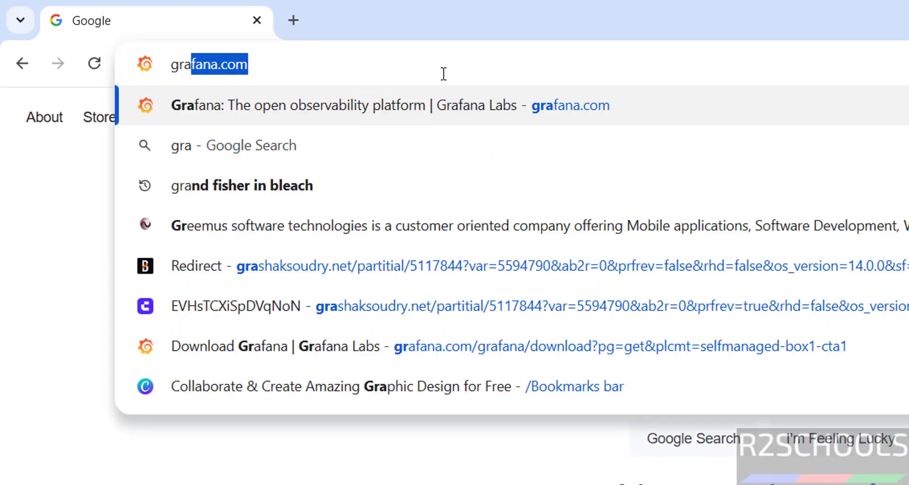
pyautogui.write('fana.com')
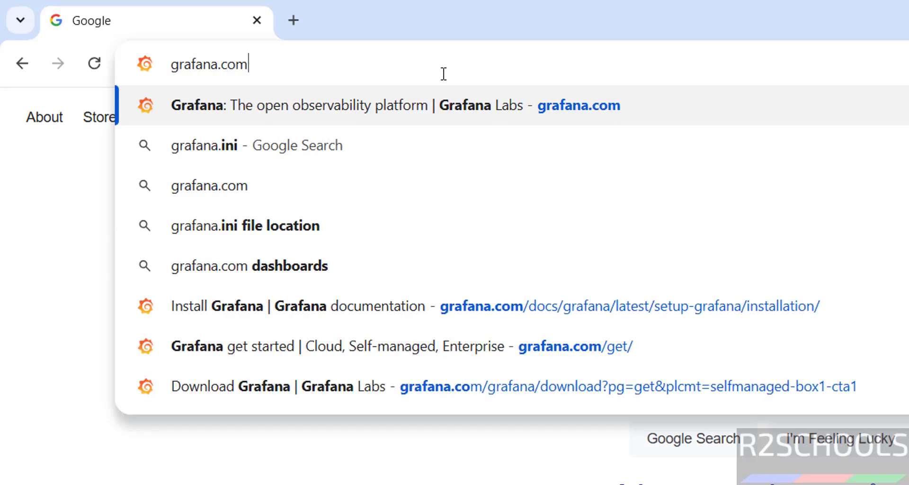
pyautogui.press('Return')
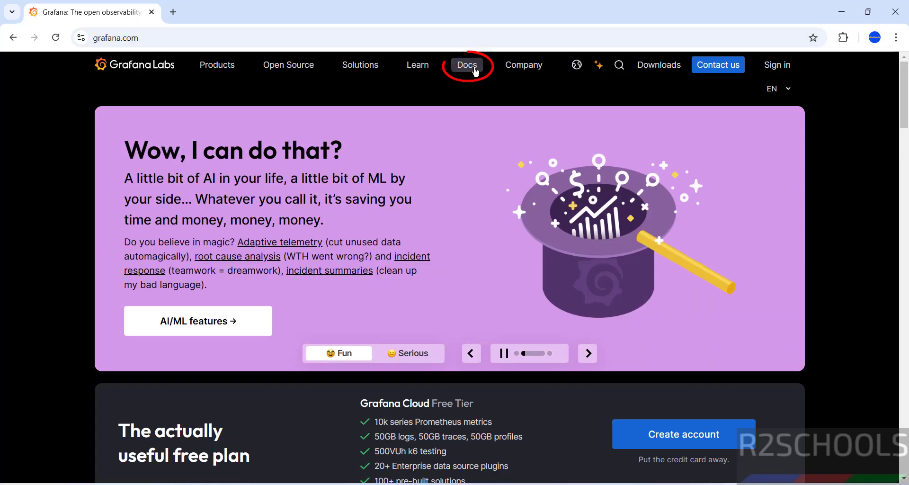
# - Open the Grafana documentation and go to Set up > Install Grafana for Windows
pyautogui.moveTo(467, 65)
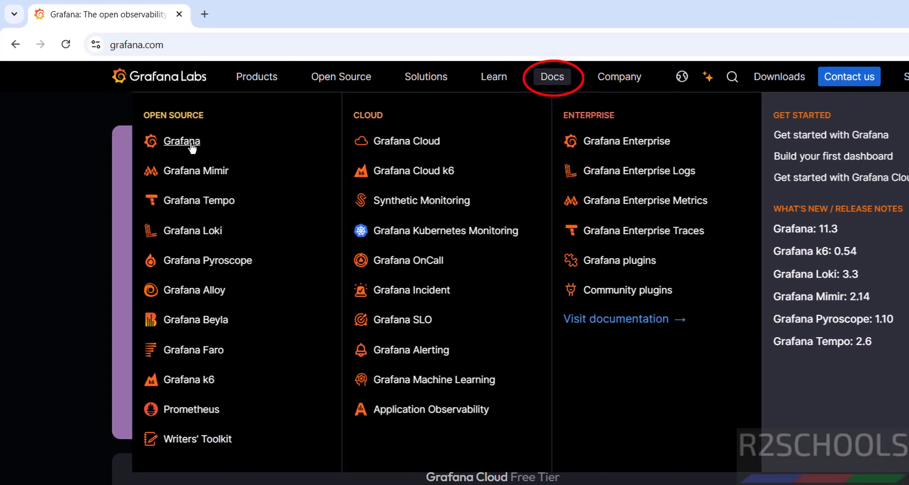
pyautogui.click(157, 119)
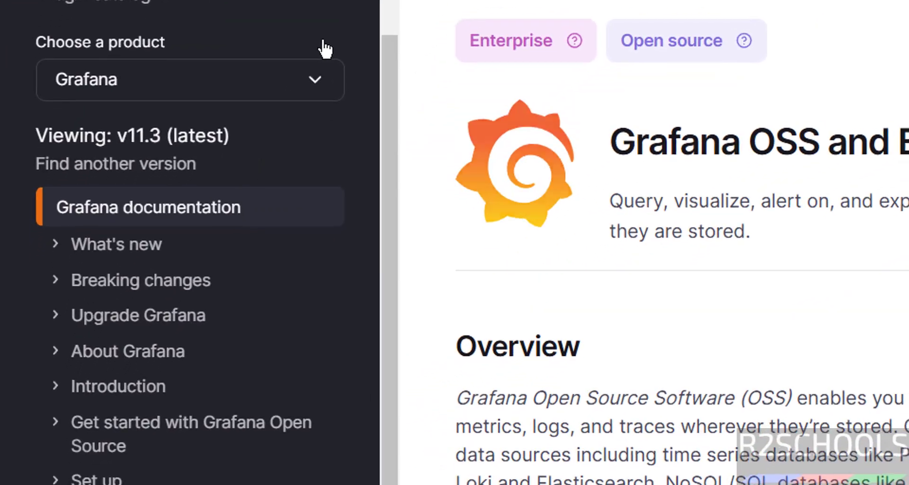
pyautogui.click(66, 337)
pyautogui.scroll(-5, 142, 209)
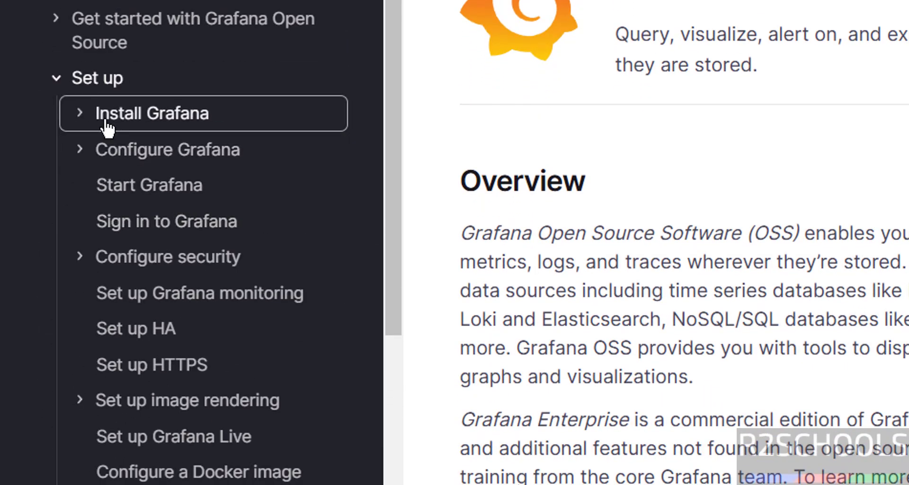
pyautogui.click(107, 123)
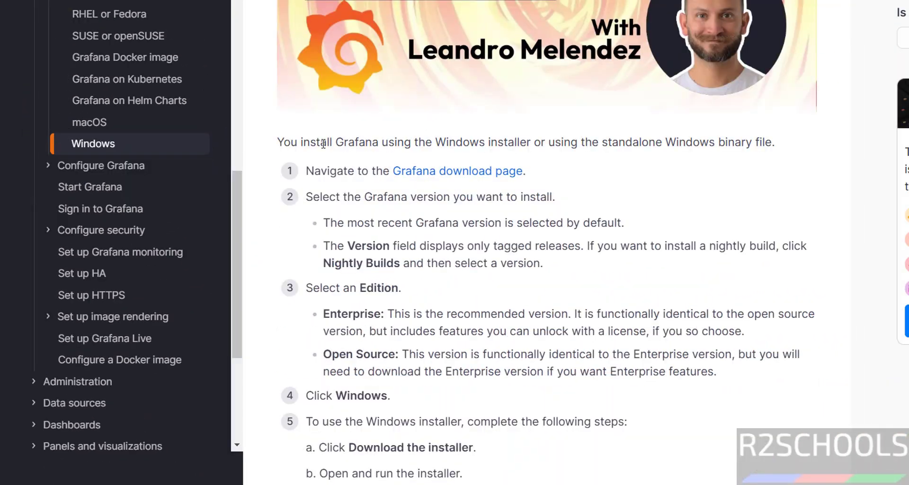
# - Highlight the Windows installer and standalone binary options described on the install page
pyautogui.moveTo(326, 138); pyautogui.dragTo(537, 140)
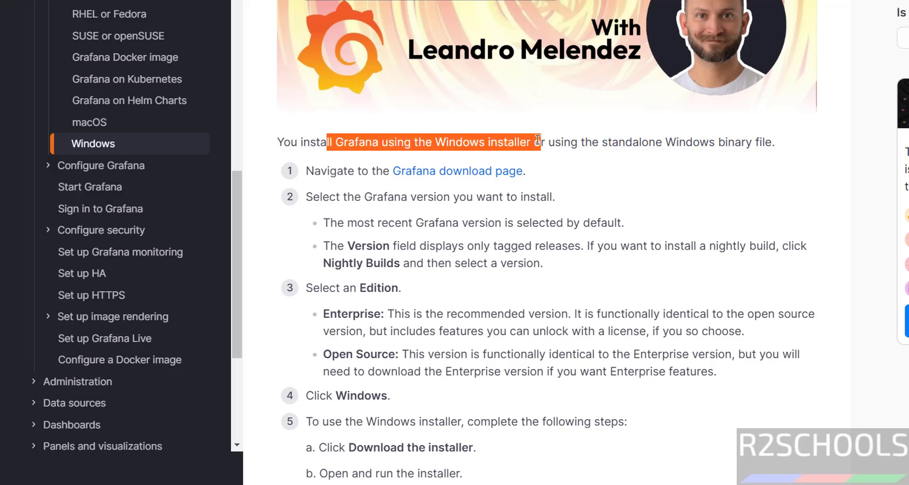
pyautogui.click(621, 148)
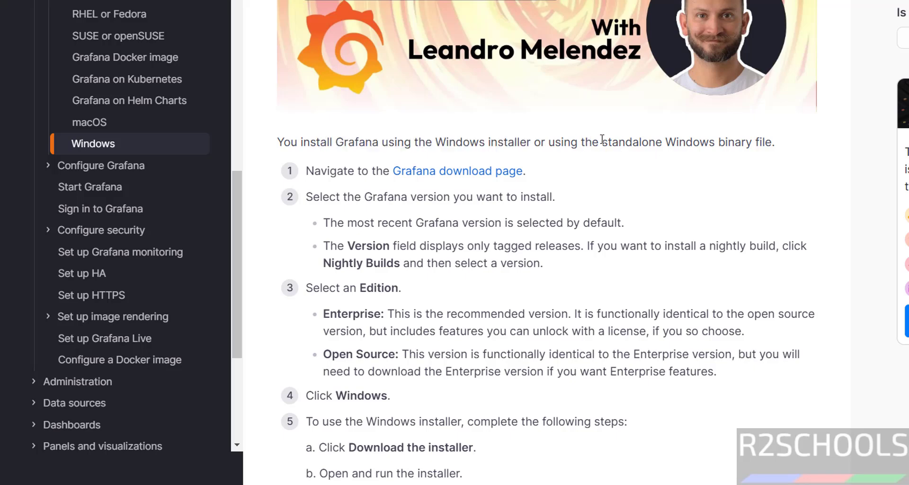
pyautogui.moveTo(593, 142); pyautogui.dragTo(795, 140)
pyautogui.scroll(3, 595, 294)
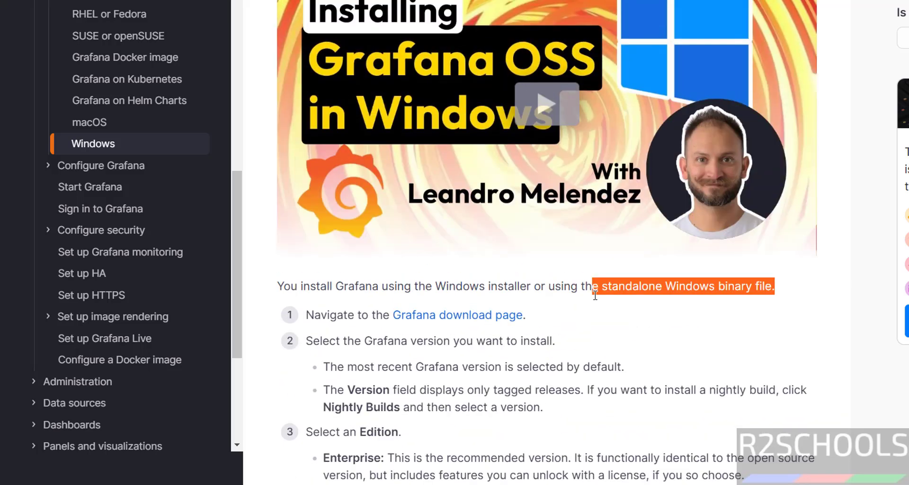
pyautogui.click(669, 368)
pyautogui.moveTo(433, 286); pyautogui.dragTo(535, 284)
pyautogui.click(537, 285)
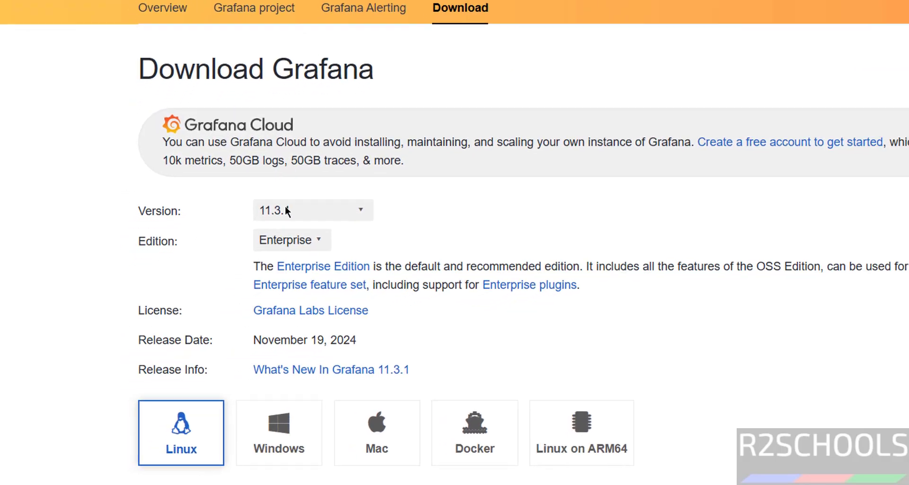
# - On the download page, keep version 11.3.1 and Enterprise edition and show Windows options
pyautogui.click(307, 202)
pyautogui.click(368, 199)
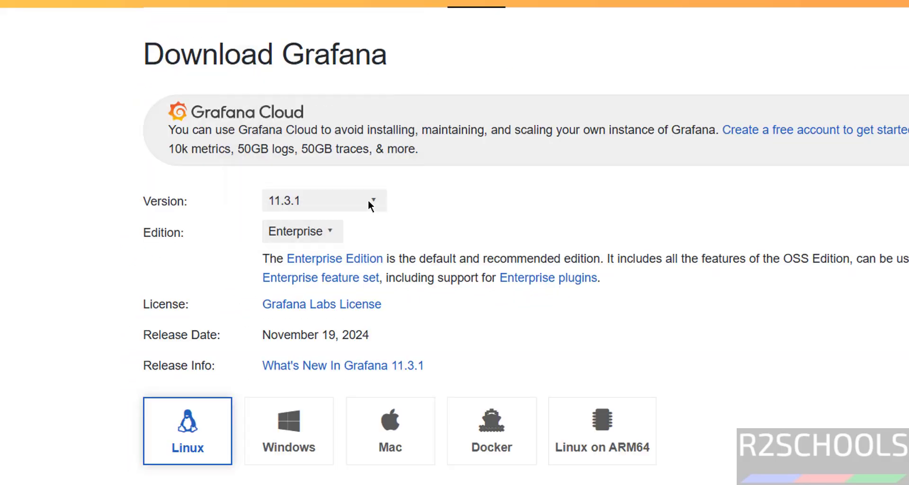
pyautogui.click(350, 199)
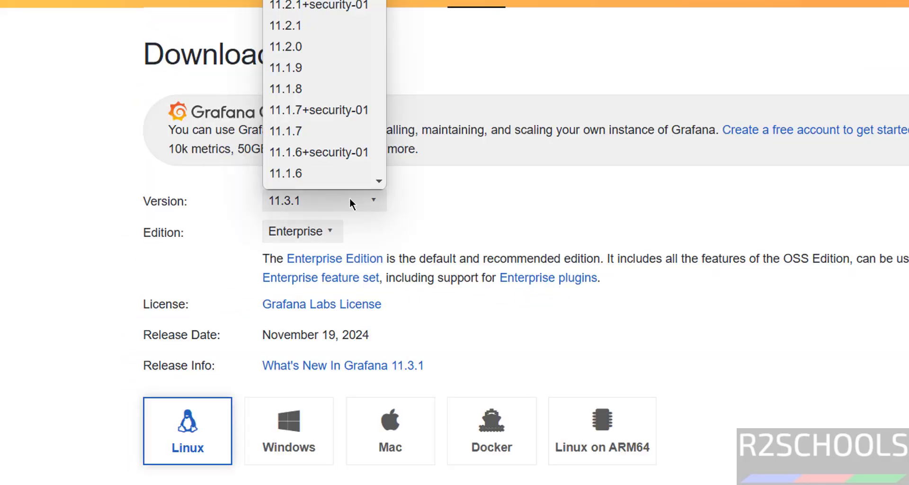
pyautogui.scroll(-5, 350, 204)
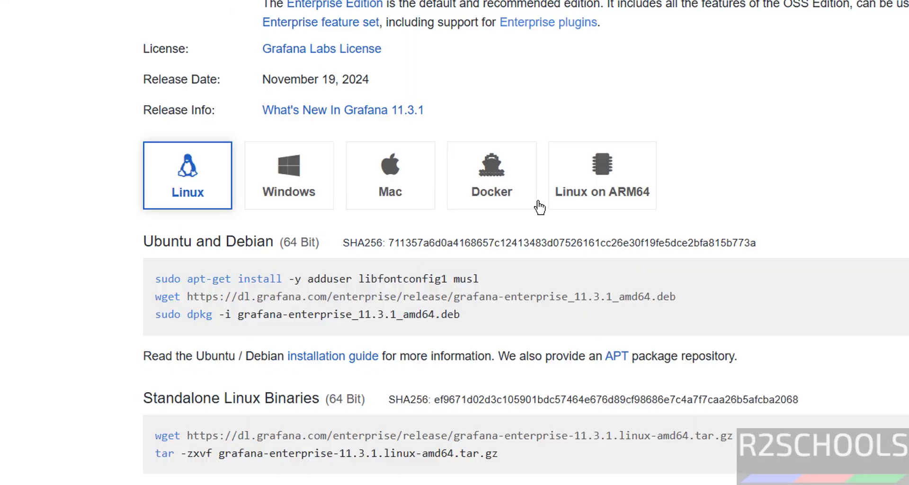
pyautogui.click(288, 179)
pyautogui.scroll(5, 387, 216)
pyautogui.click(302, 232)
pyautogui.click(470, 217)
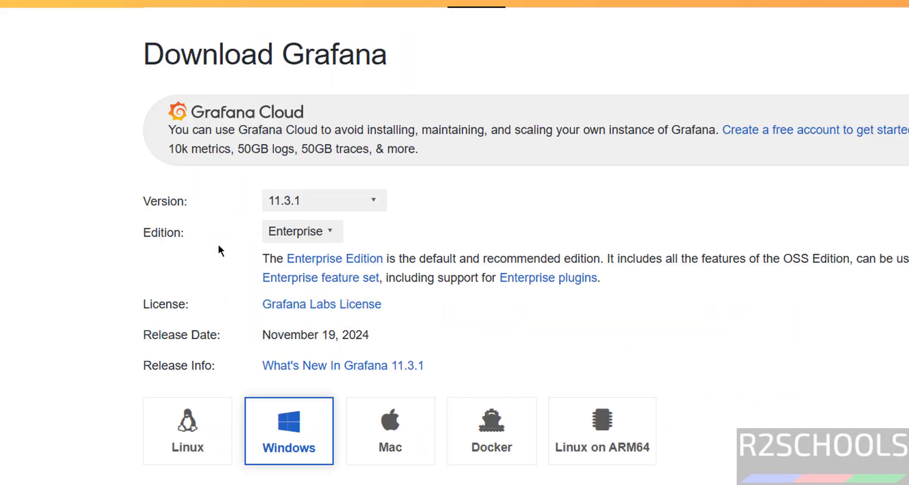
pyautogui.click(275, 232)
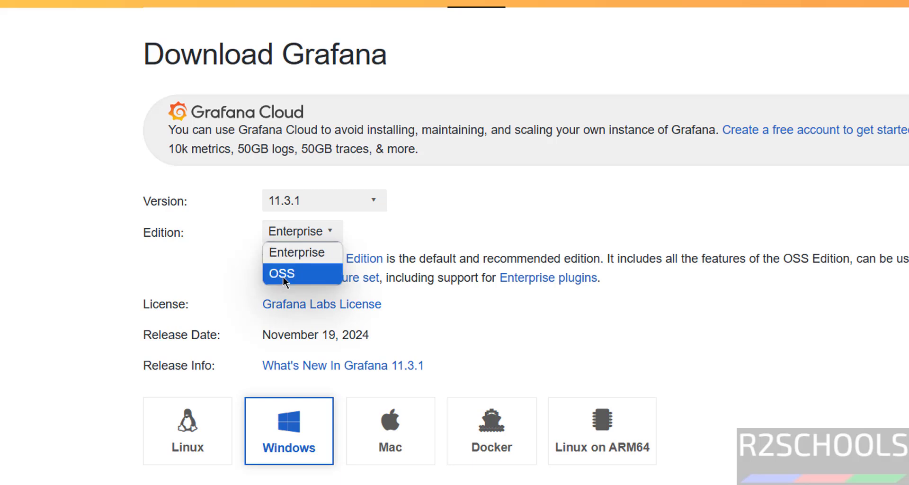
pyautogui.click(294, 254)
pyautogui.scroll(-5, 469, 215)
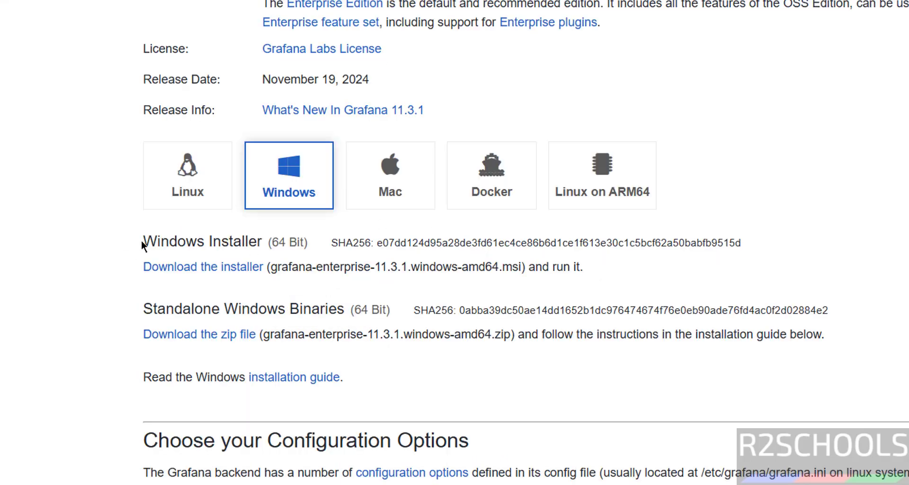
# - Download the grafana-enterprise-11.3.1.windows-amd64.msi Windows installer
pyautogui.moveTo(141, 244); pyautogui.dragTo(263, 242)
pyautogui.moveTo(145, 308); pyautogui.dragTo(335, 308)
pyautogui.click(288, 303)
pyautogui.click(210, 268)
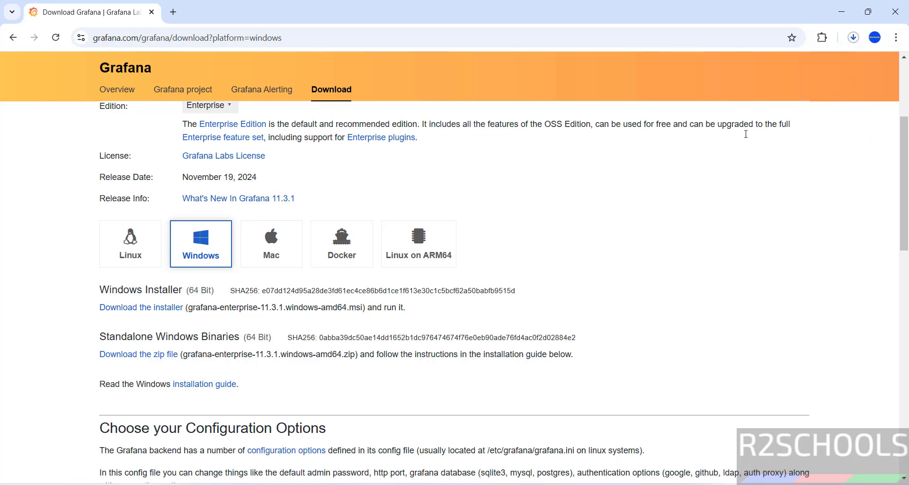
# - In Chrome's download history, remove the old video entry and launch the Grafana Enterprise MSI
pyautogui.hotkey('ctrl', 'j')
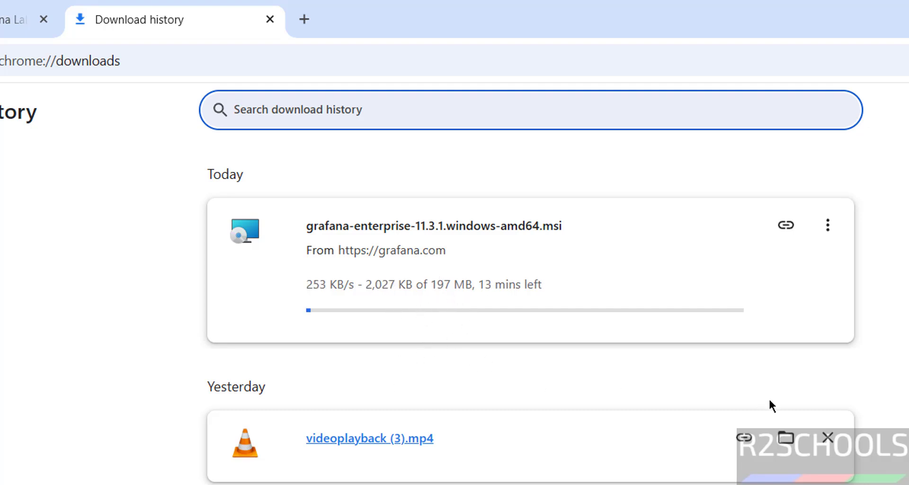
pyautogui.click(828, 437)
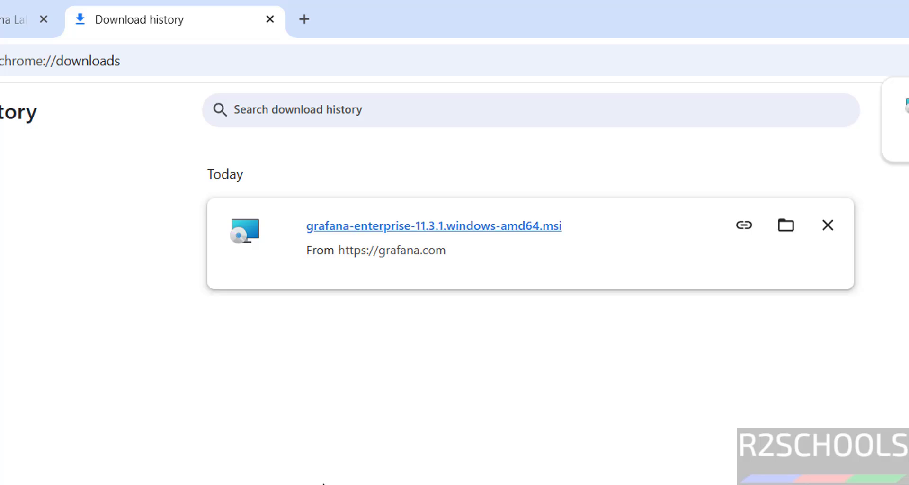
pyautogui.click(401, 231)
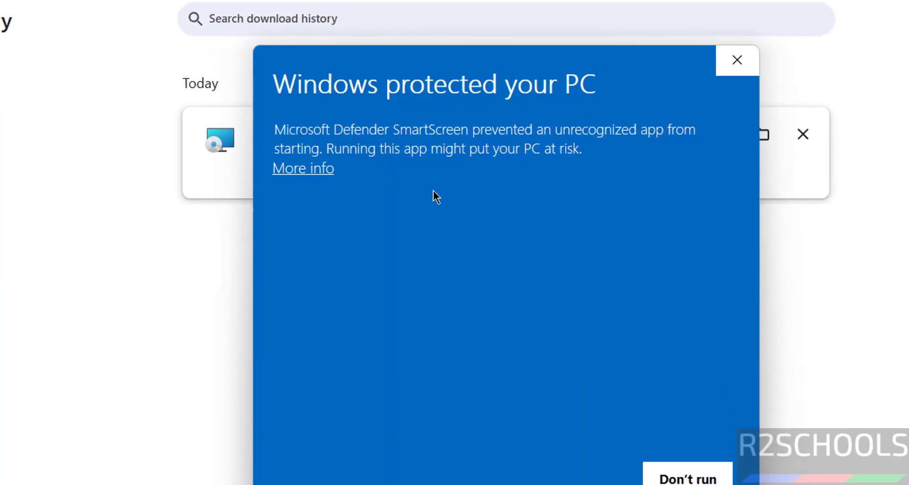
# - Run the installer past SmartScreen, then accept the licence agreement in GrafanaEnterprise Setup
pyautogui.click(311, 162)
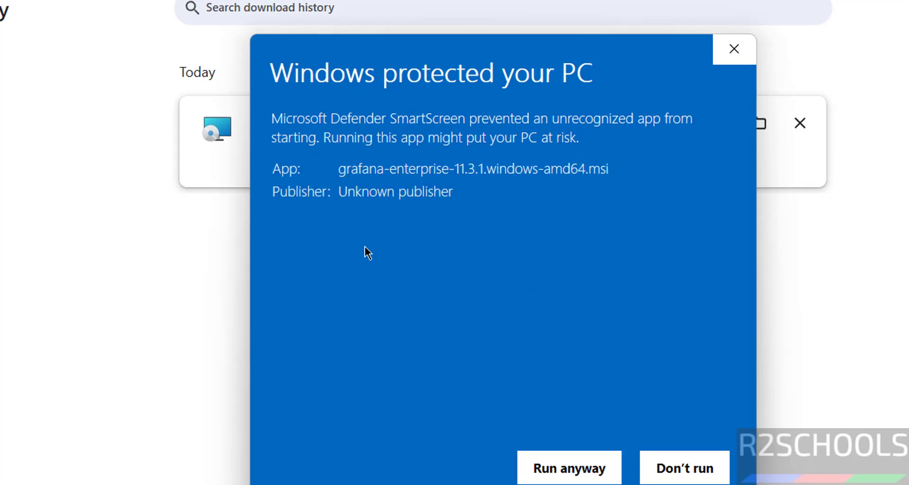
pyautogui.click(539, 476)
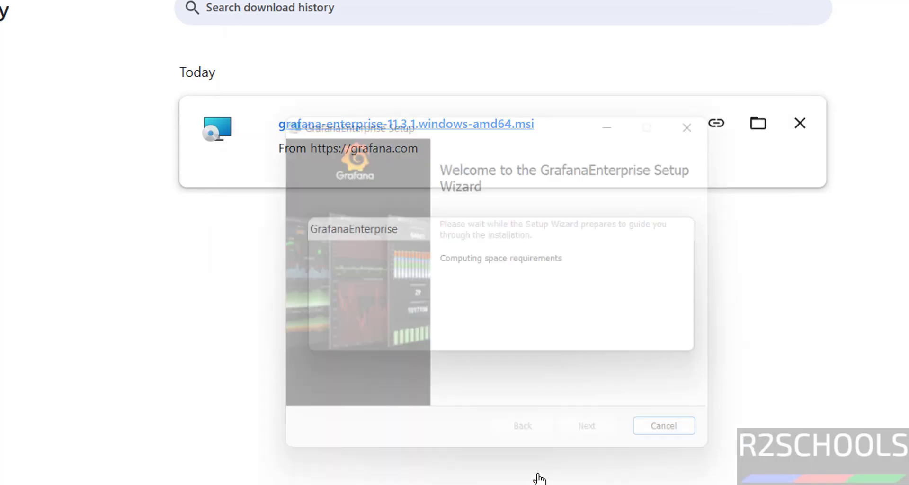
pyautogui.click(585, 444)
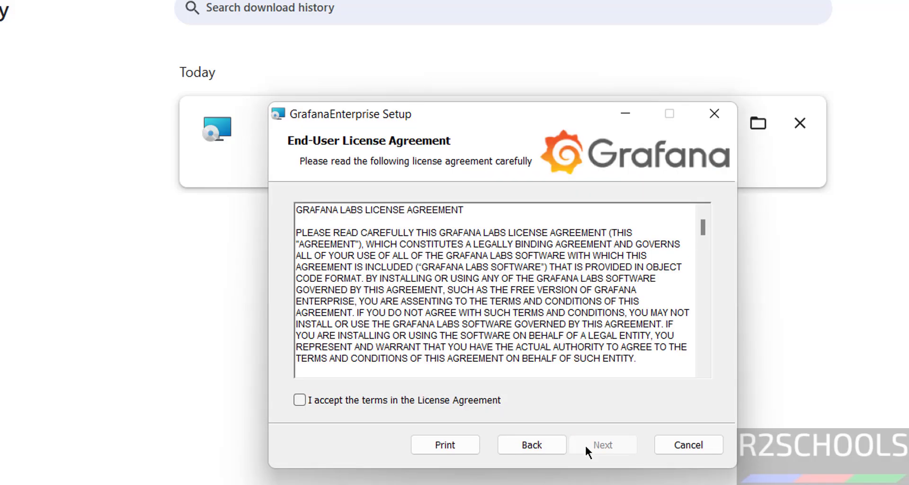
pyautogui.click(300, 399)
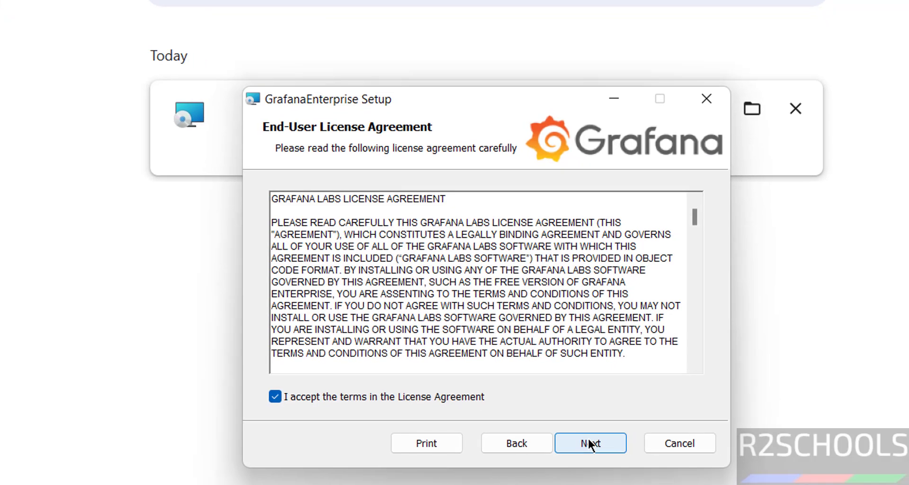
pyautogui.click(600, 444)
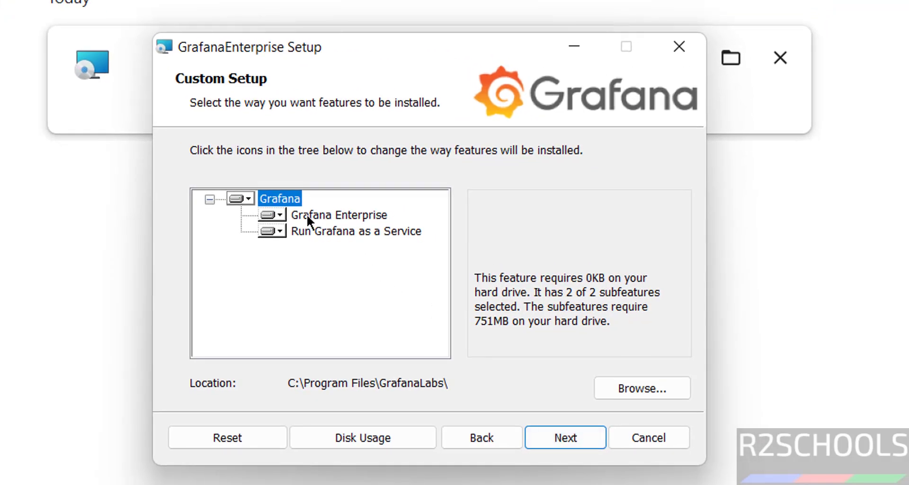
# - Install both features to the default C:\Program Files\GrafanaLabs\ folder and finish the wizard
pyautogui.click(281, 214)
pyautogui.click(314, 218)
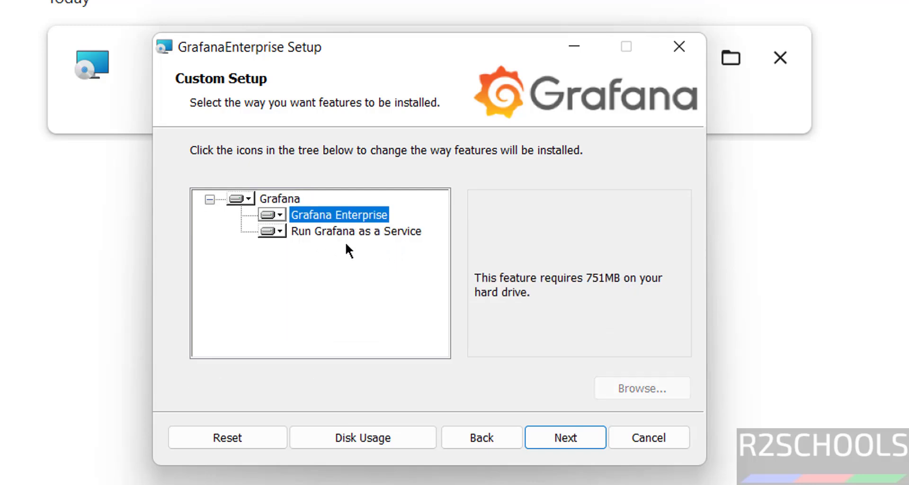
pyautogui.press('Up')
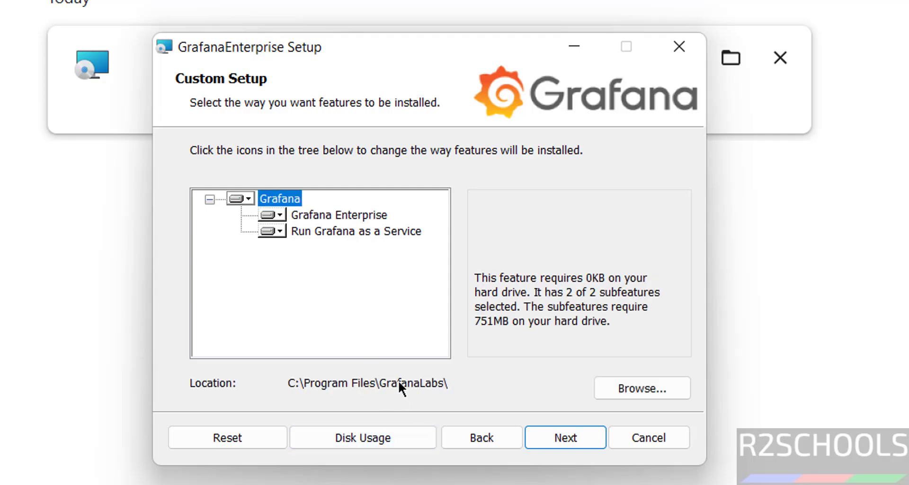
pyautogui.click(620, 392)
pyautogui.click(632, 442)
pyautogui.click(568, 439)
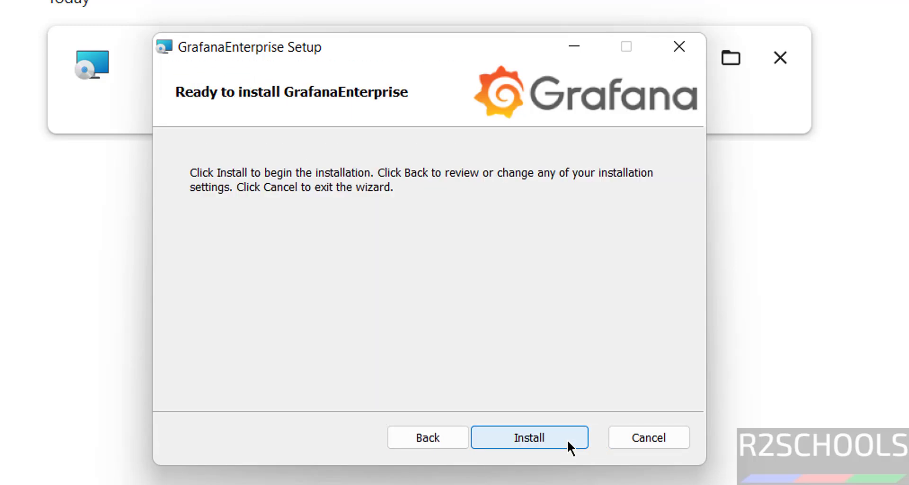
pyautogui.click(506, 441)
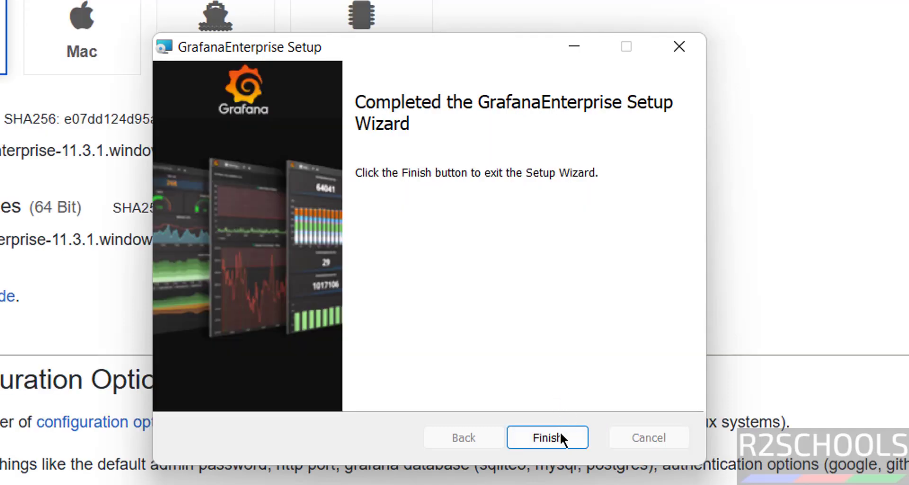
pyautogui.click(560, 435)
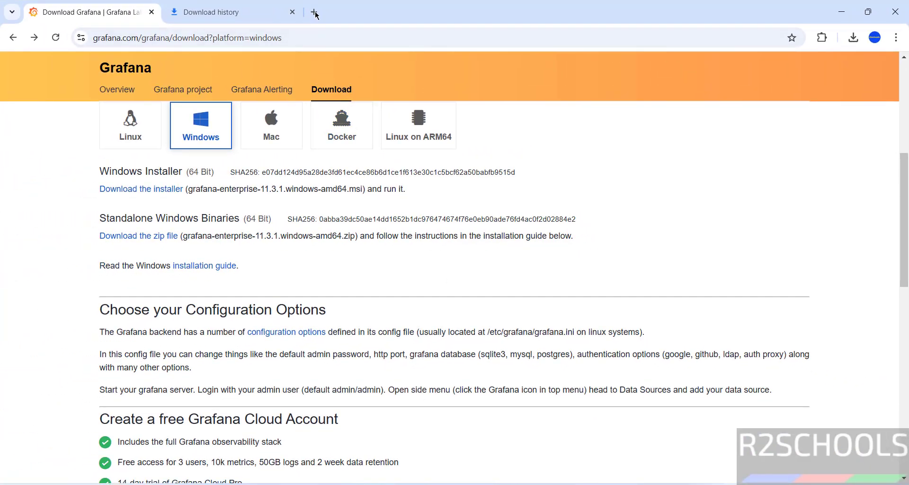
# - In a new tab, sign in to Grafana at localhost:3000 with the default admin credentials
pyautogui.click(315, 13)
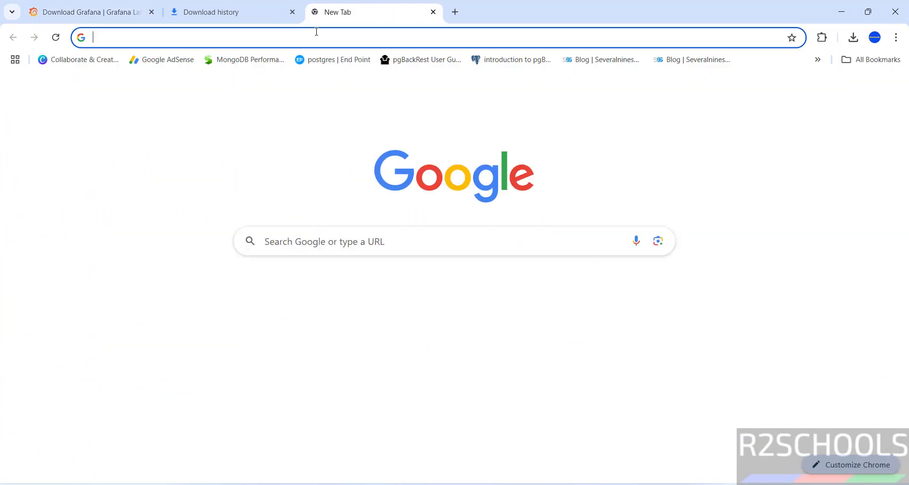
pyautogui.click(314, 31)
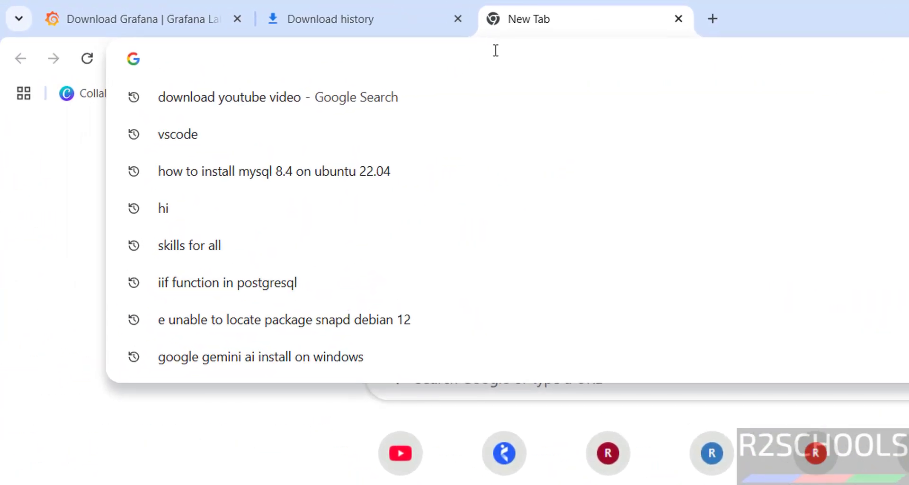
pyautogui.write('localhost')
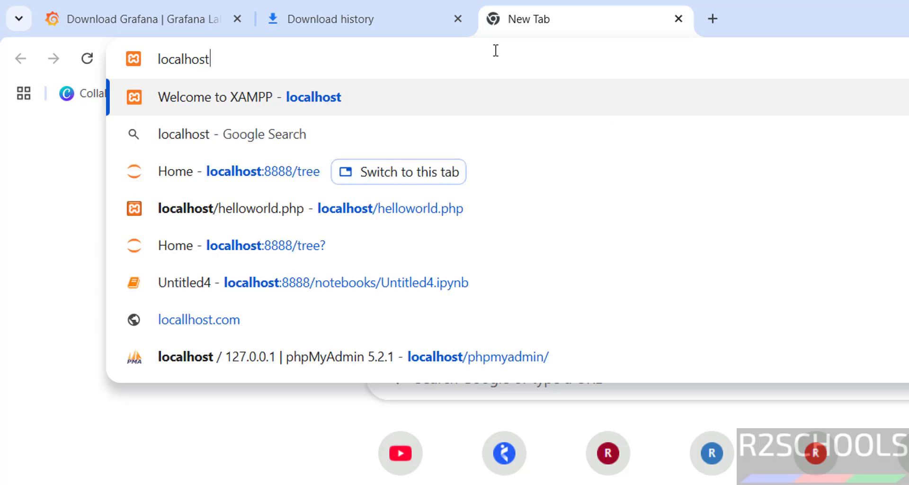
pyautogui.write(':3000')
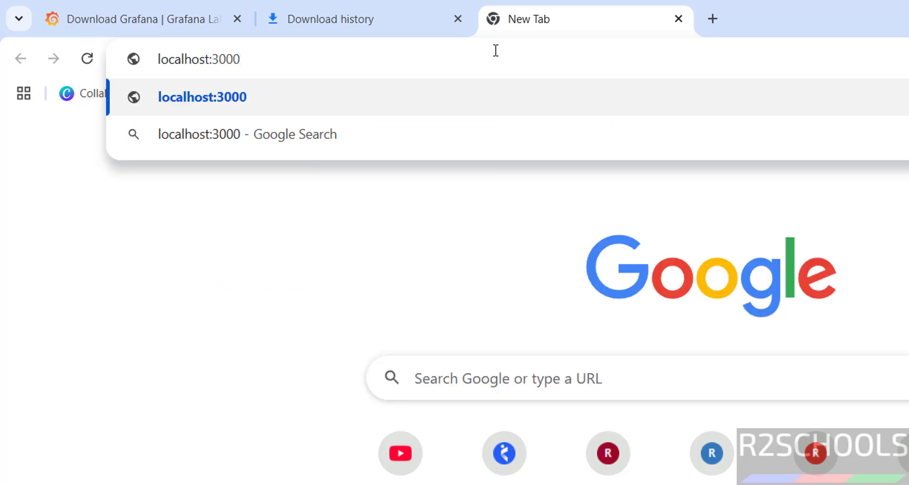
pyautogui.press('Return')
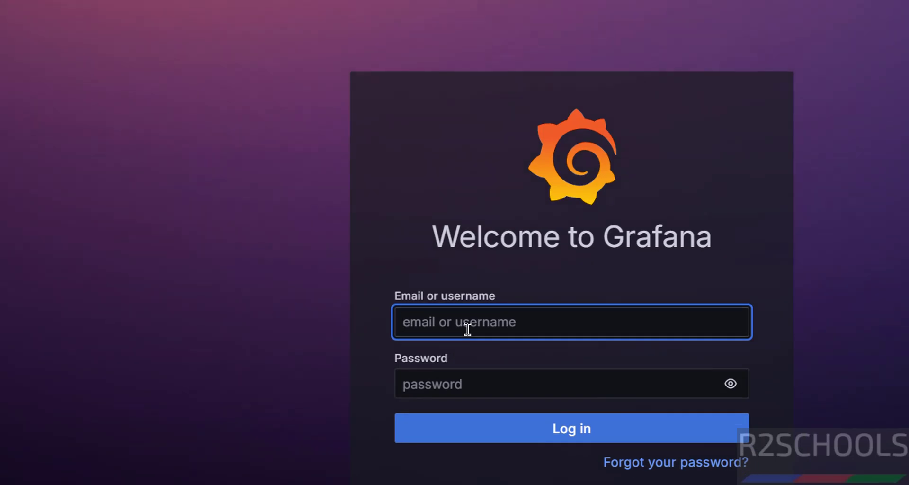
pyautogui.write('adm')
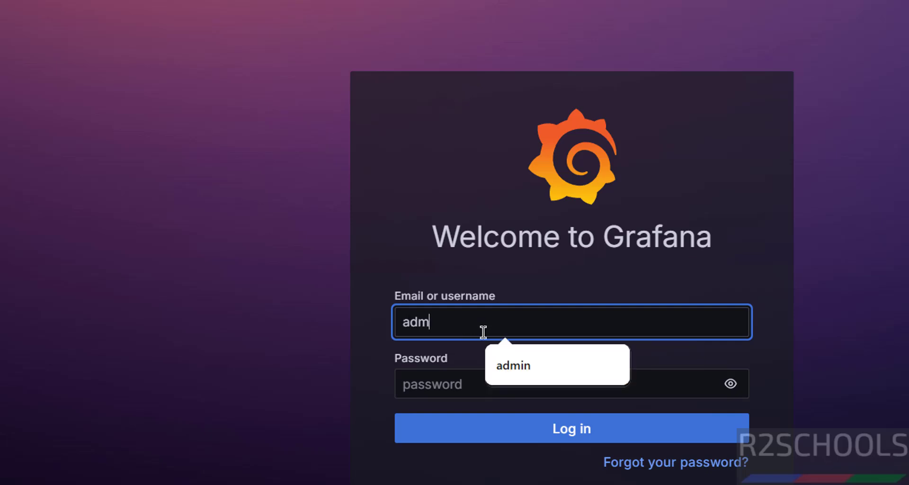
pyautogui.write('in')
pyautogui.press('Tab')
pyautogui.write('admin')
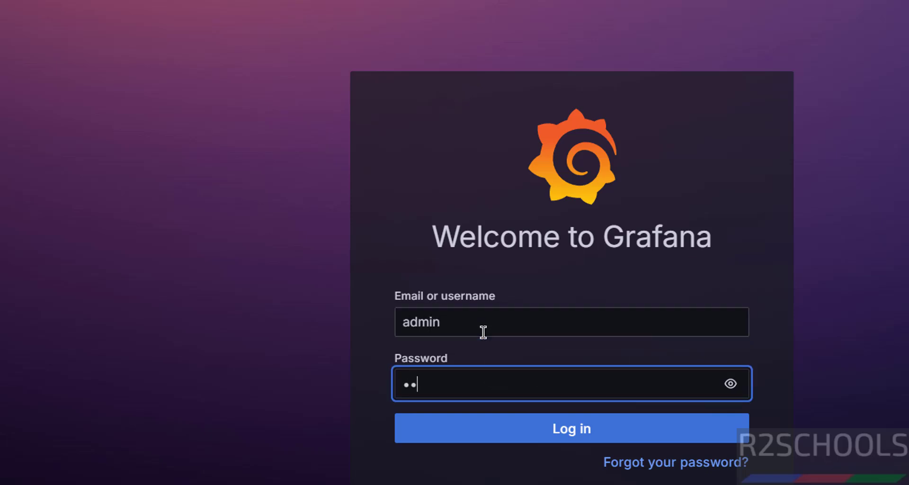
pyautogui.click(497, 420)
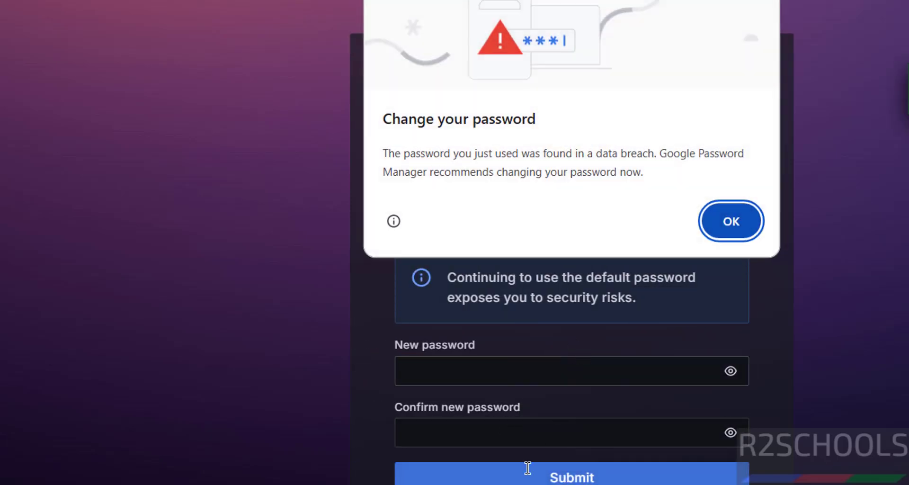
# - Dismiss the breach warning, enter and confirm a new admin password, and submit it
pyautogui.click(653, 163)
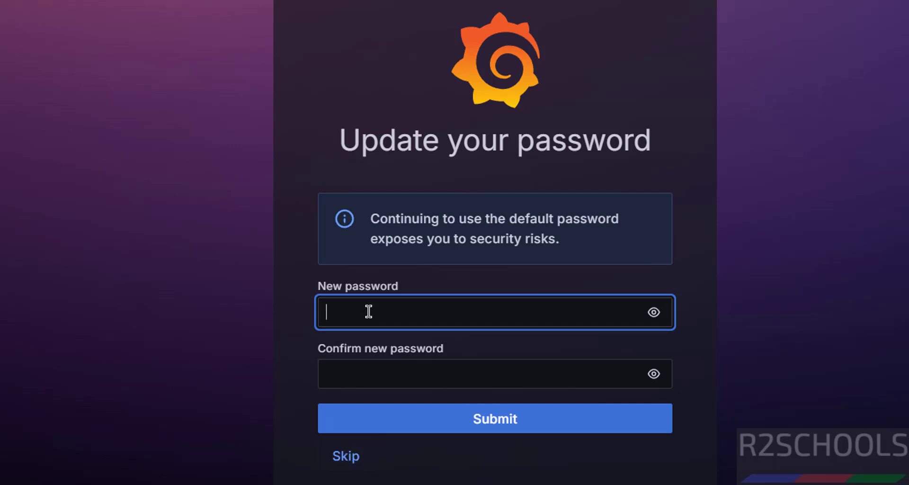
pyautogui.write('dmin@123')
pyautogui.press('Tab')
pyautogui.press('Tab')
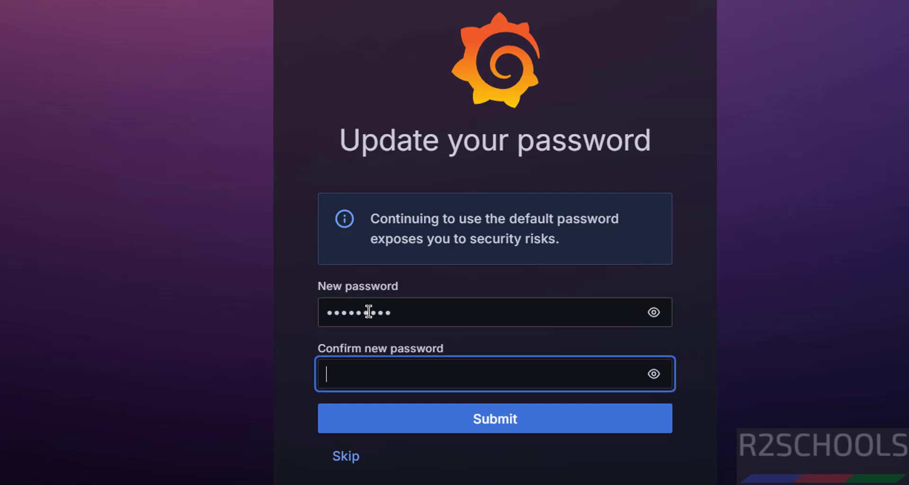
pyautogui.write('admin@123')
pyautogui.click(426, 427)
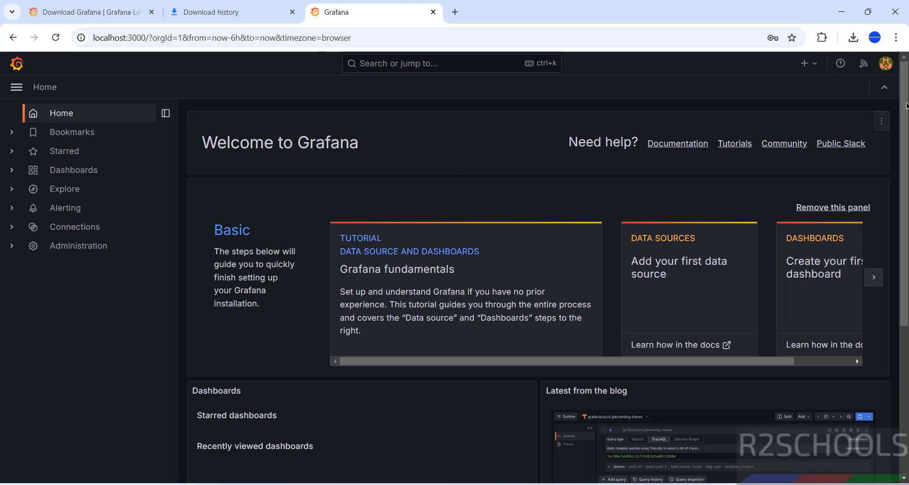
pyautogui.click(886, 65)
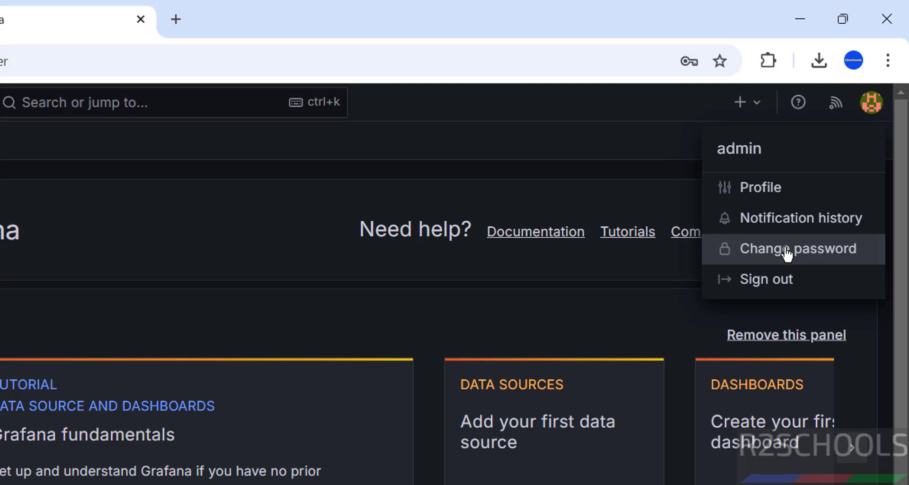
pyautogui.press('Escape')
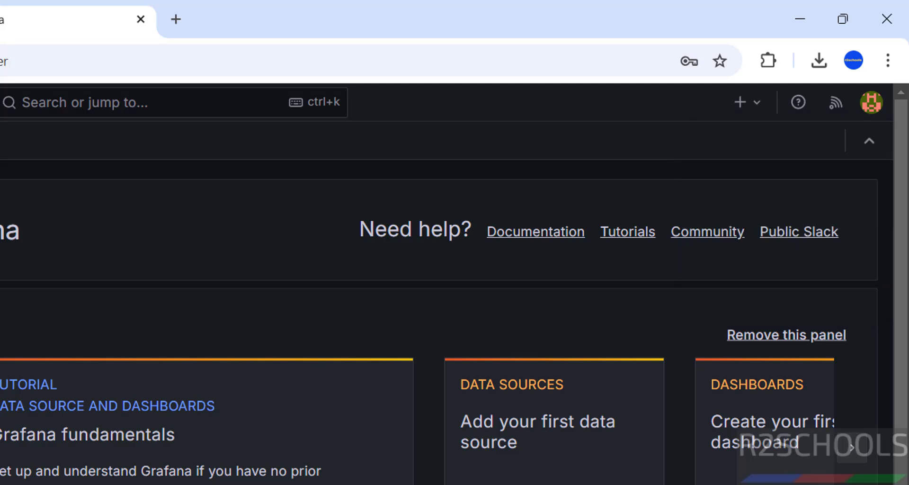
pyautogui.click(60, 251)
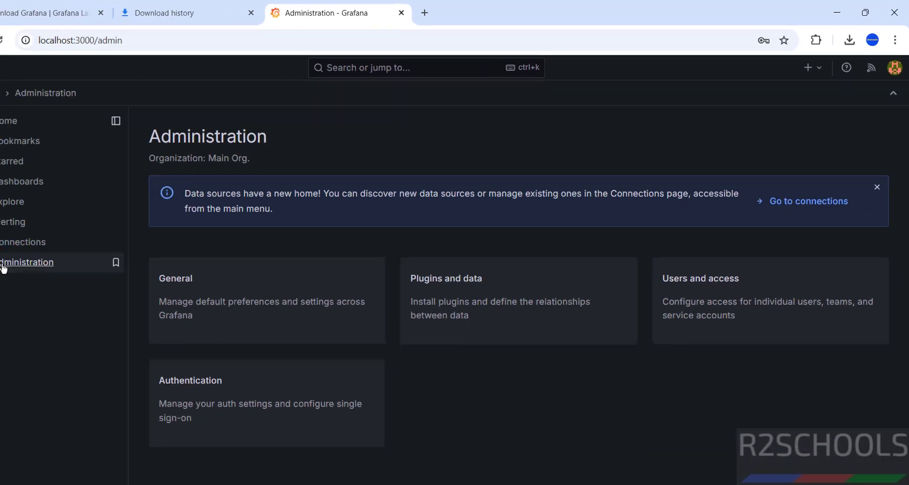
pyautogui.click(705, 277)
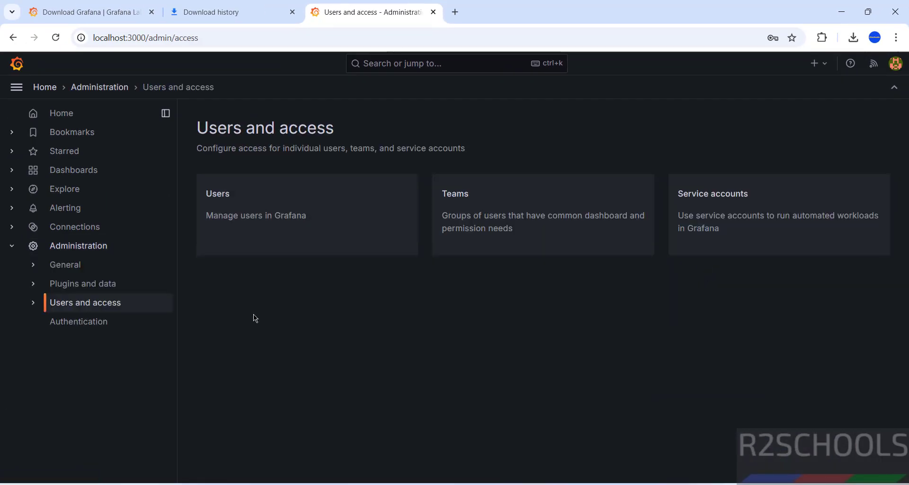
pyautogui.click(236, 208)
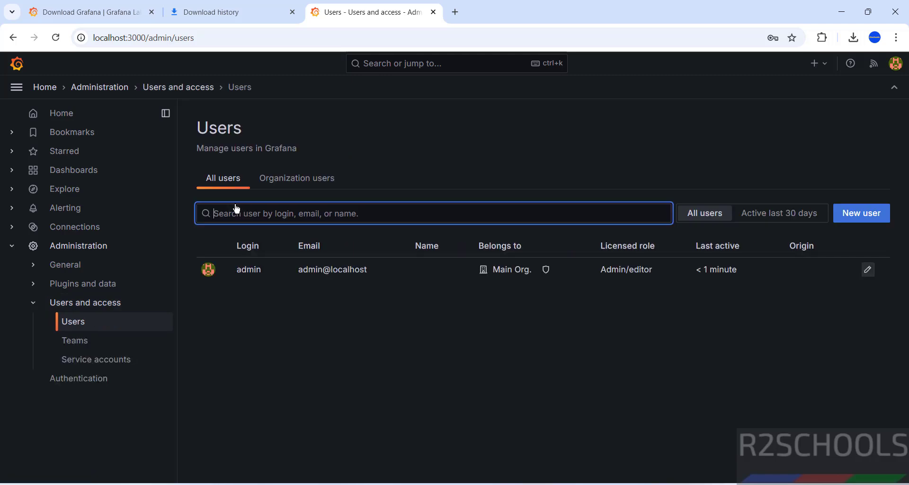
pyautogui.click(248, 270)
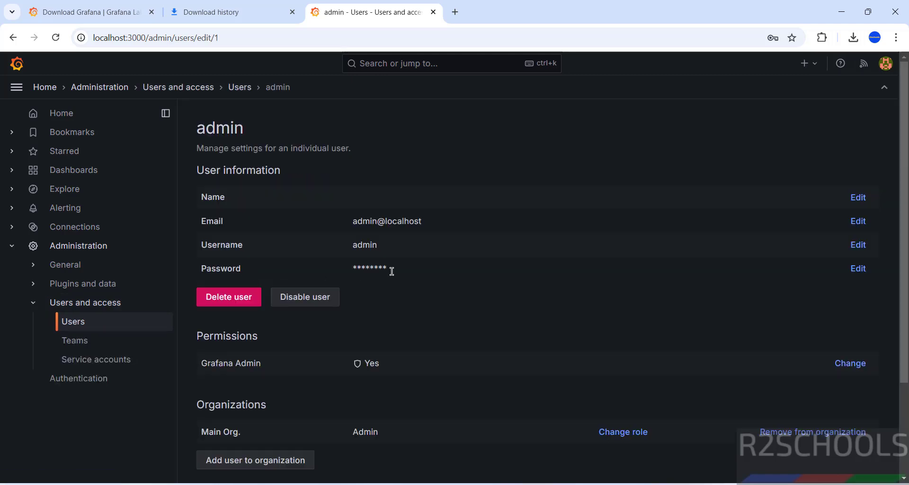
pyautogui.click(858, 268)
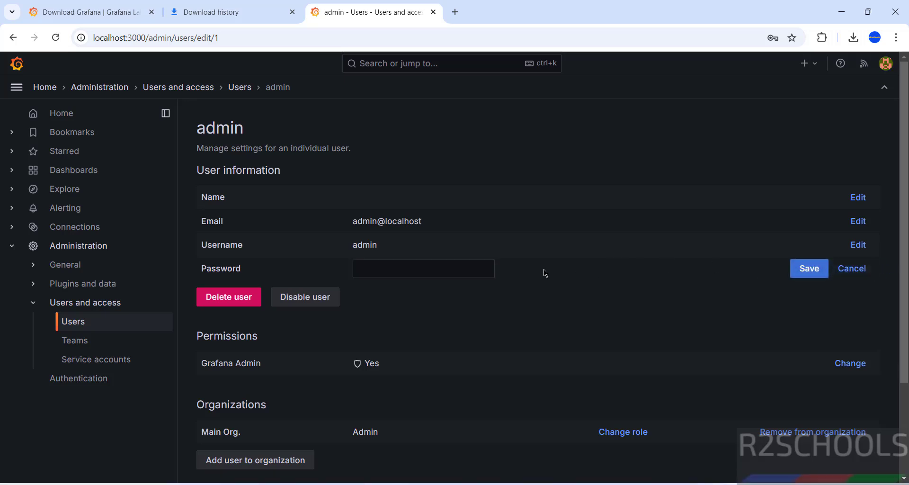
pyautogui.click(436, 268)
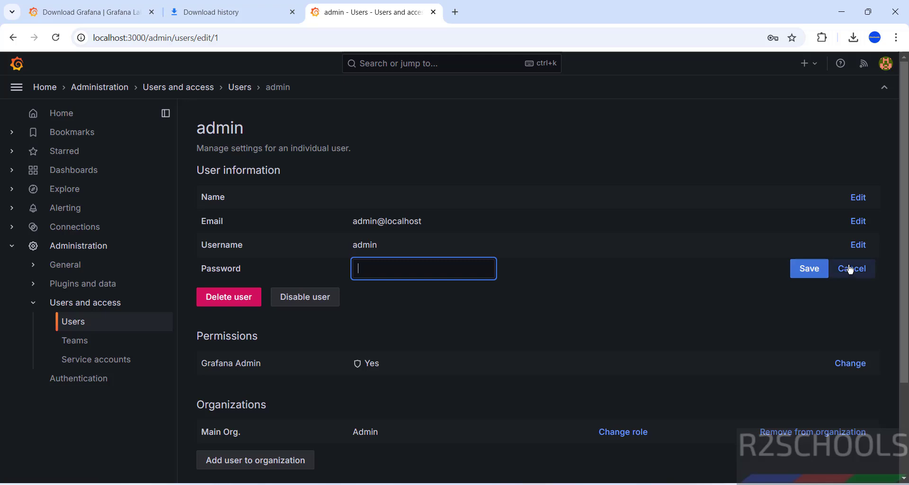
pyautogui.click(850, 269)
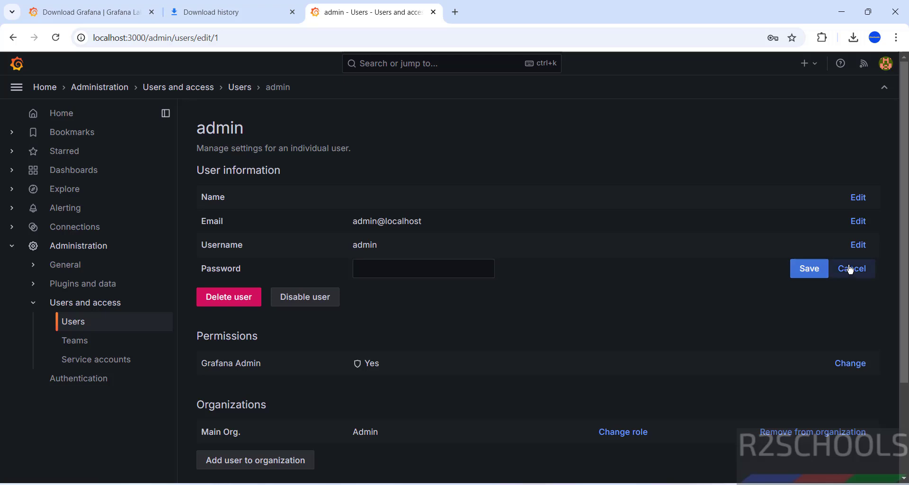
pyautogui.click(67, 115)
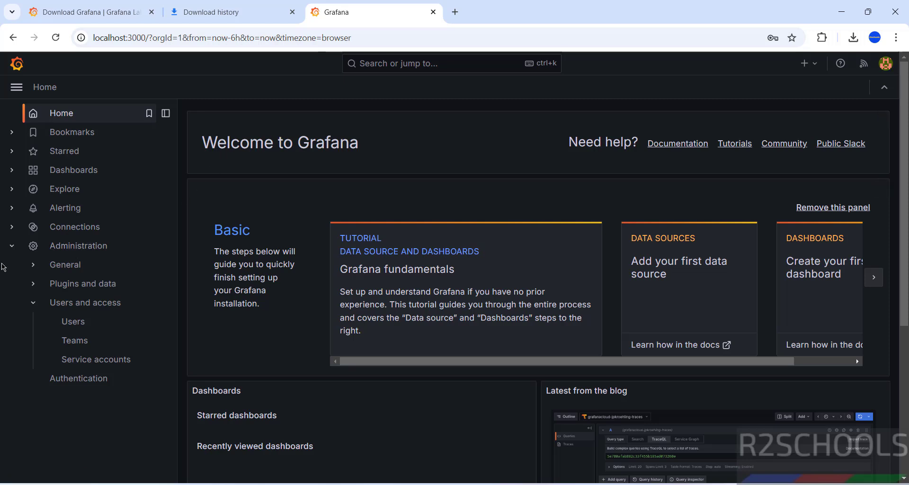
# - Under Connections > Add new connection, search 'pos' and open the PostgreSQL plugin page
pyautogui.click(11, 245)
pyautogui.click(23, 169)
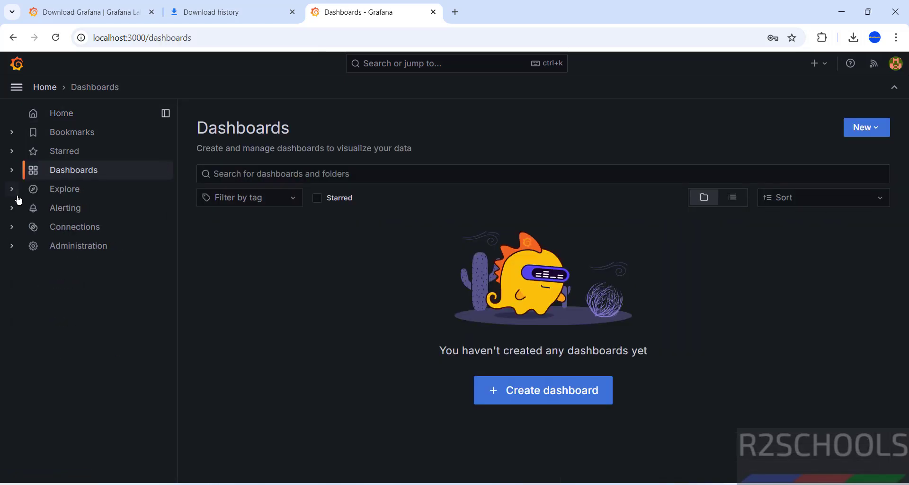
pyautogui.click(16, 230)
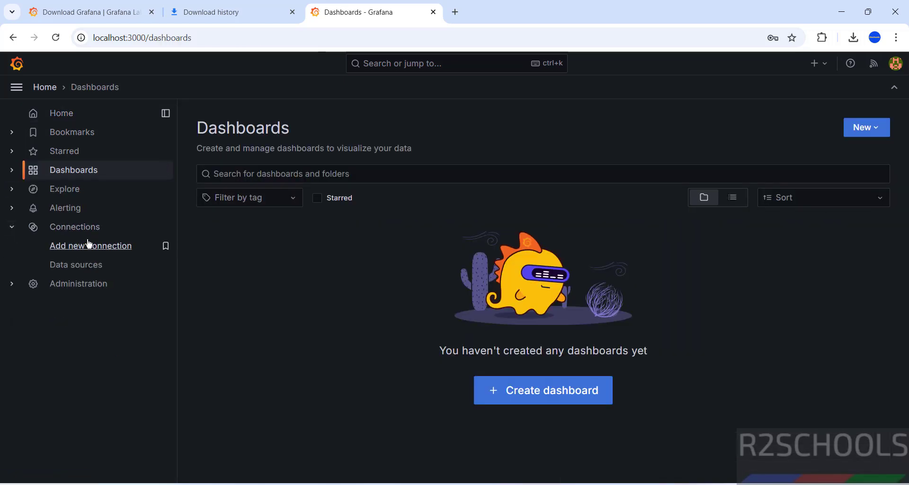
pyautogui.click(90, 228)
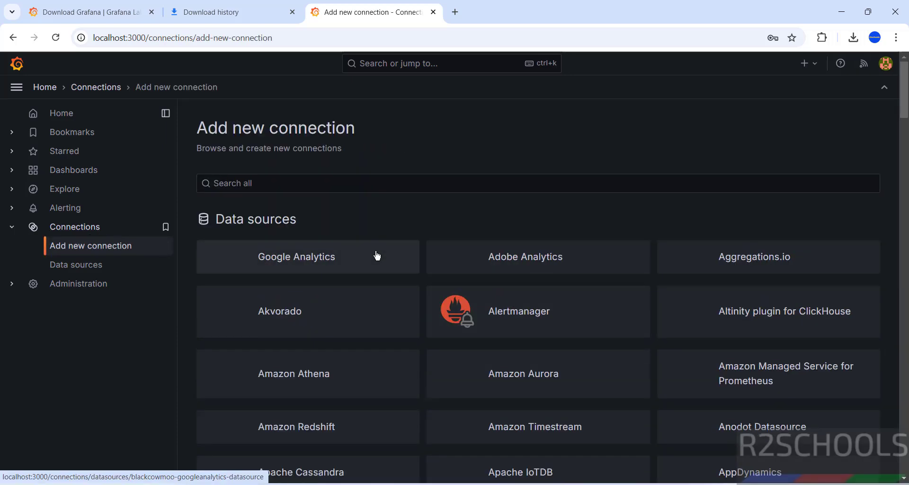
pyautogui.scroll(-8, 499, 263)
pyautogui.scroll(-10, 497, 269)
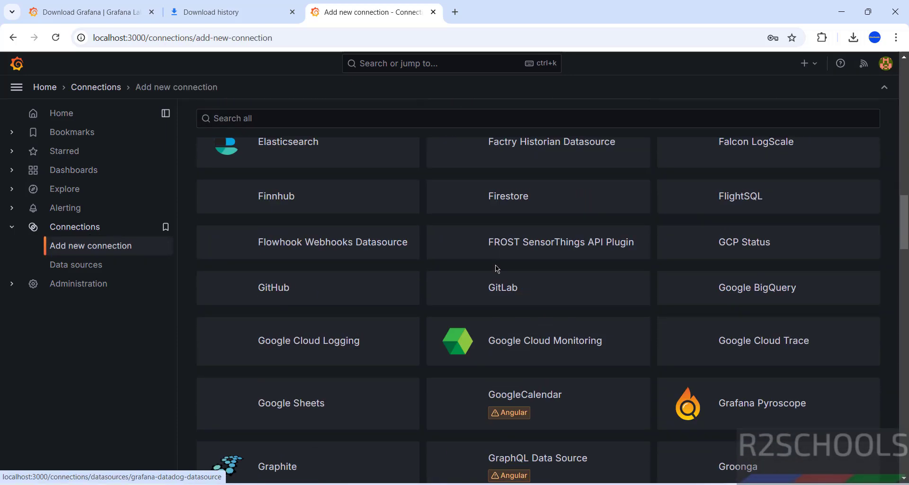
pyautogui.scroll(12, 498, 269)
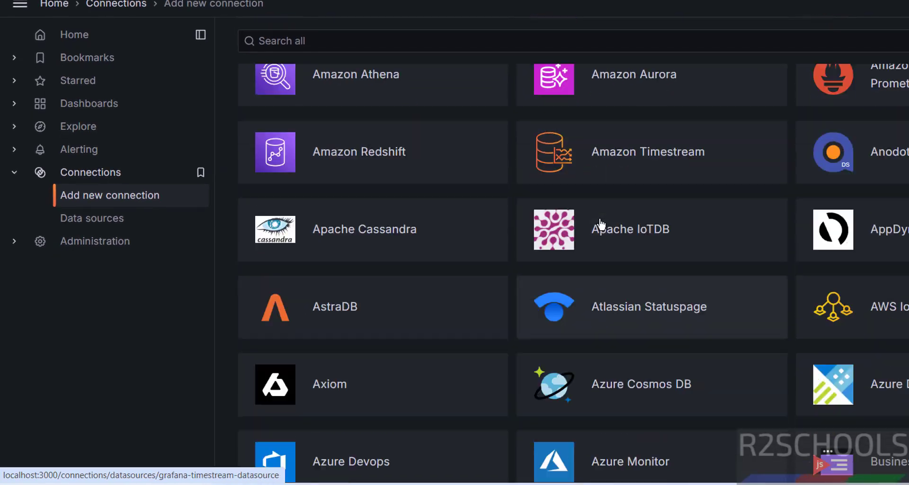
pyautogui.scroll(6, 600, 225)
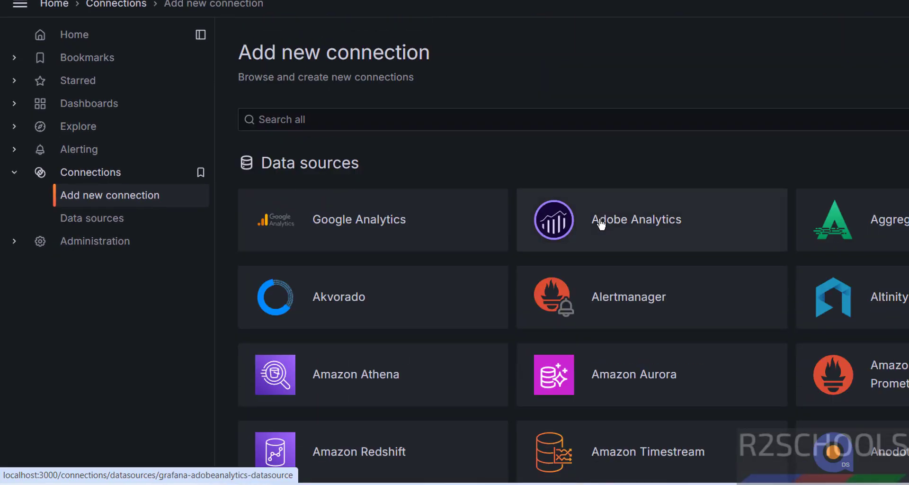
pyautogui.click(524, 124)
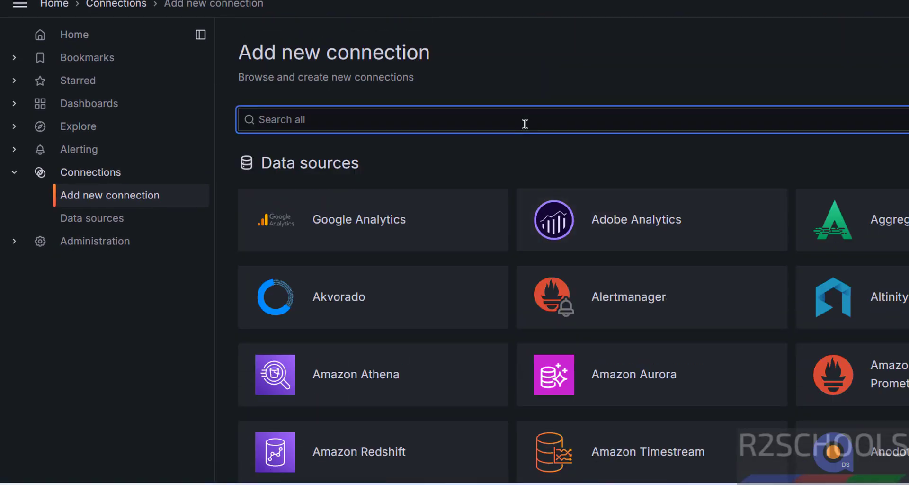
pyautogui.write('pos')
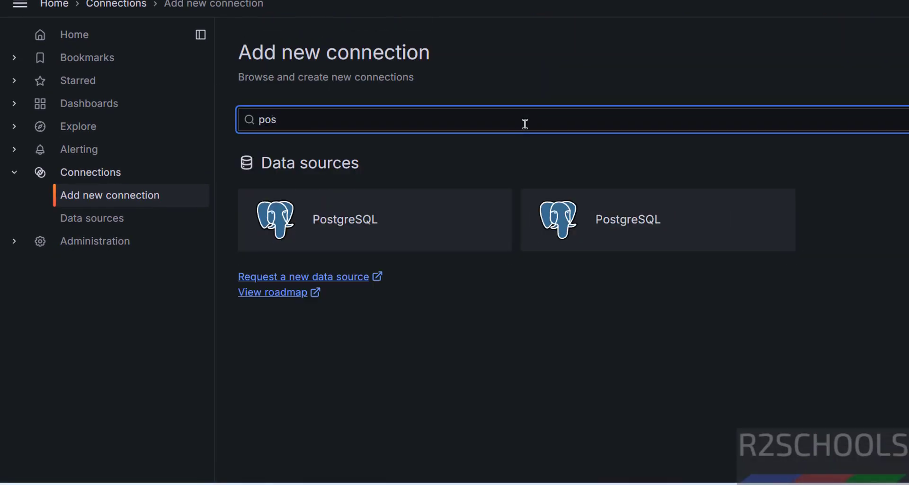
pyautogui.click(402, 223)
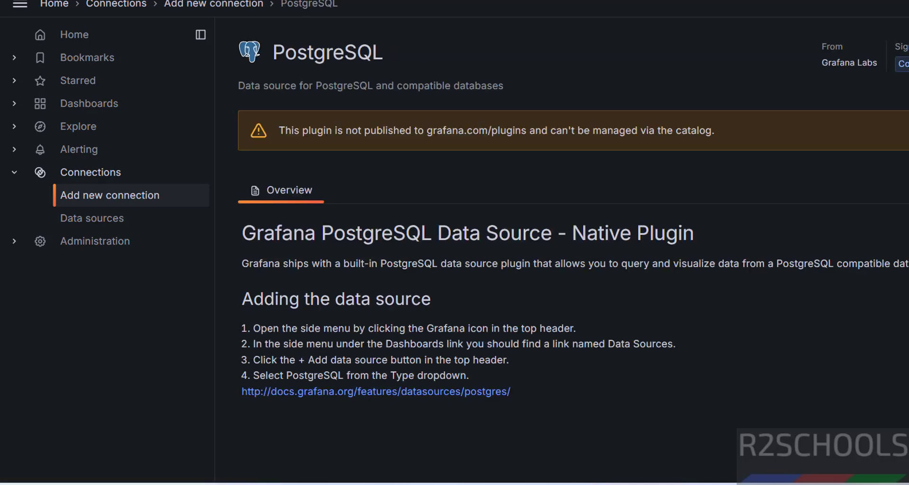
# - Add a PostgreSQL data source with host localhost:5432, database r2schools, username and password
pyautogui.click(902, 64)
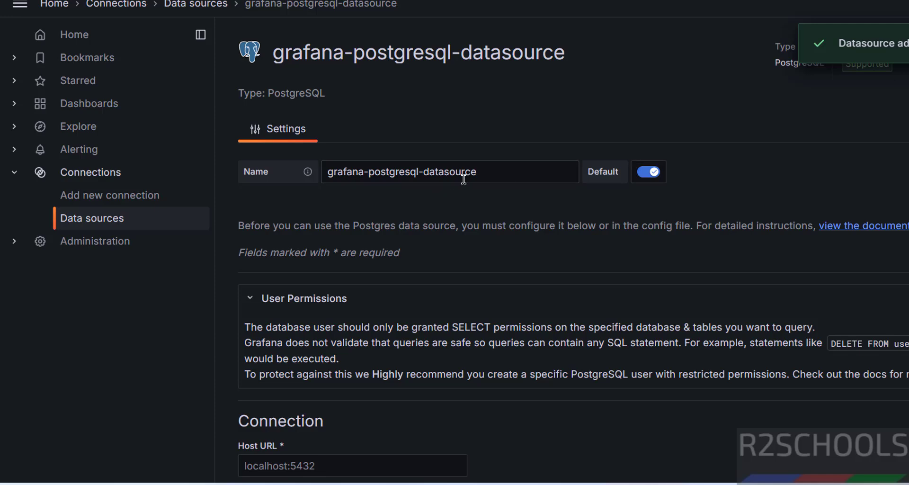
pyautogui.moveTo(473, 176); pyautogui.dragTo(294, 184)
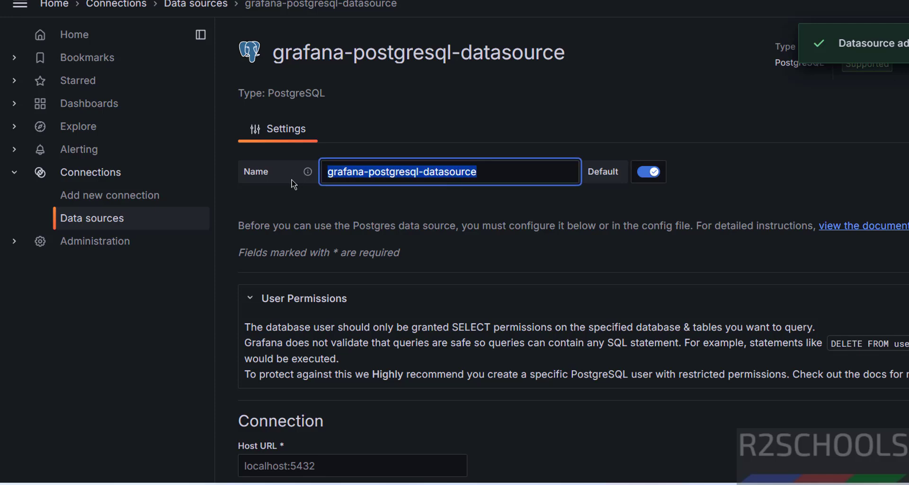
pyautogui.click(481, 178)
pyautogui.moveTo(489, 172); pyautogui.dragTo(278, 175)
pyautogui.scroll(-5, 436, 258)
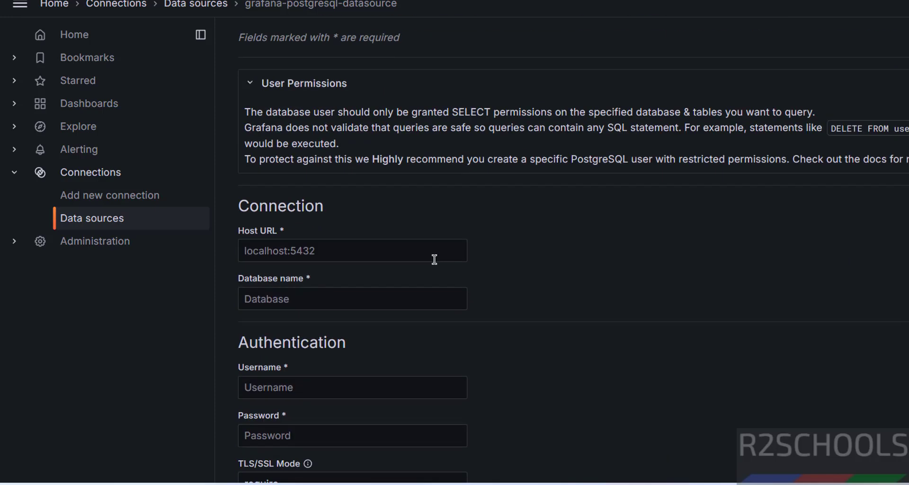
pyautogui.click(328, 253)
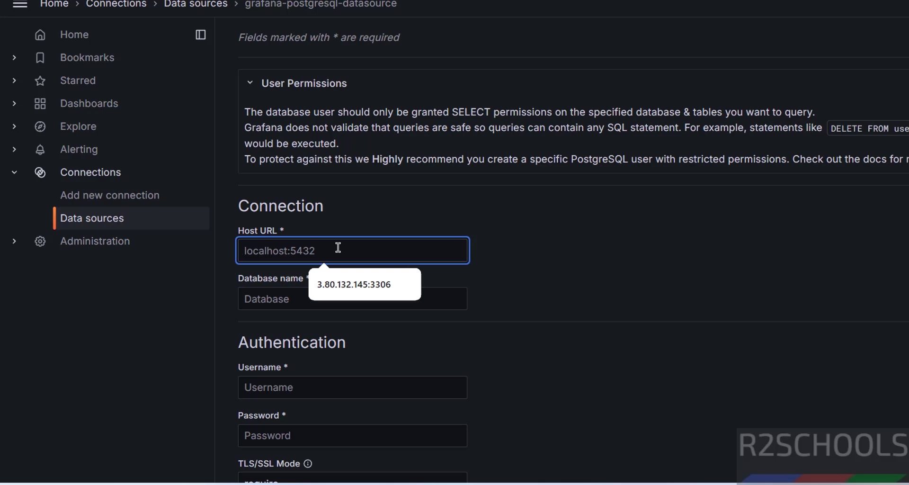
pyautogui.write('localhost:5432')
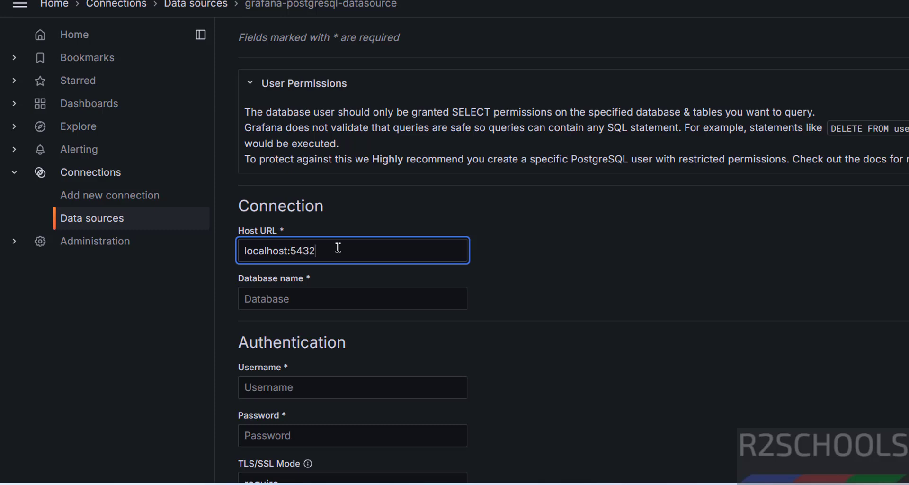
pyautogui.press('Tab')
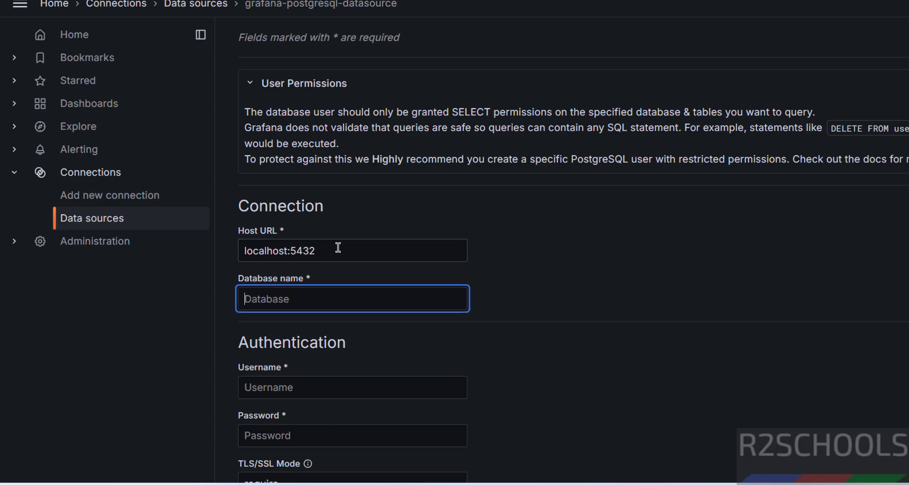
pyautogui.write('r2schools')
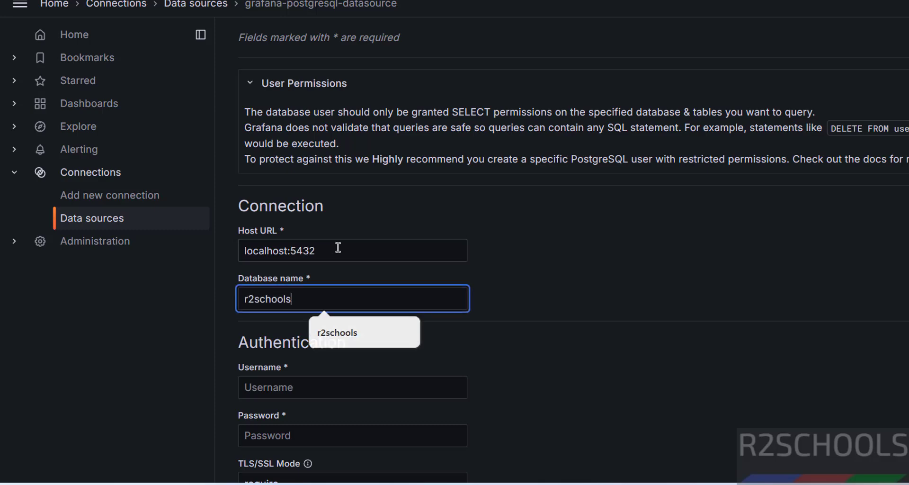
pyautogui.press('Tab')
pyautogui.scroll(-3, 363, 283)
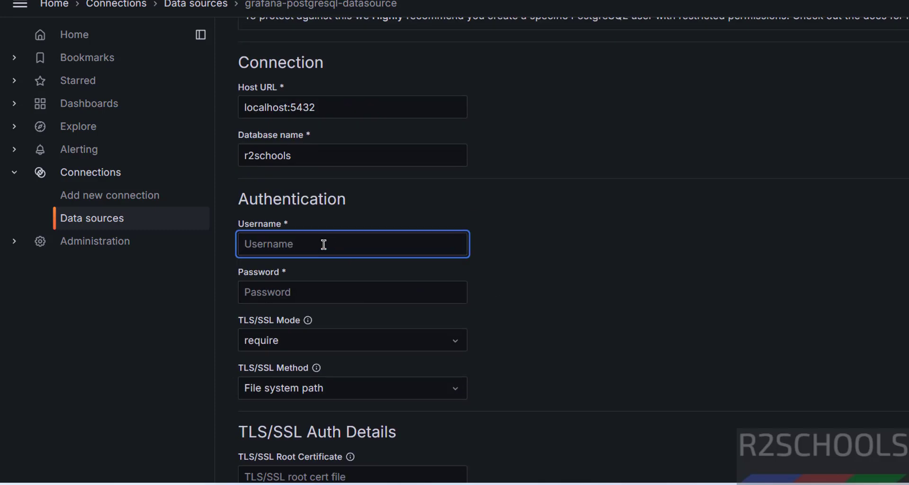
pyautogui.write('postgres')
pyautogui.press('Tab')
pyautogui.write('p')
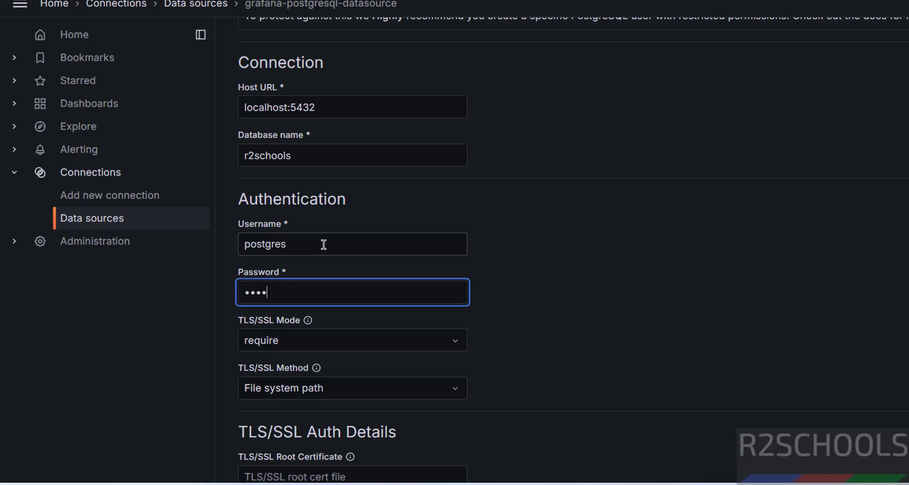
# - Set TLS/SSL Mode to disable and keep PostgreSQL version 17
pyautogui.scroll(-3, 331, 236)
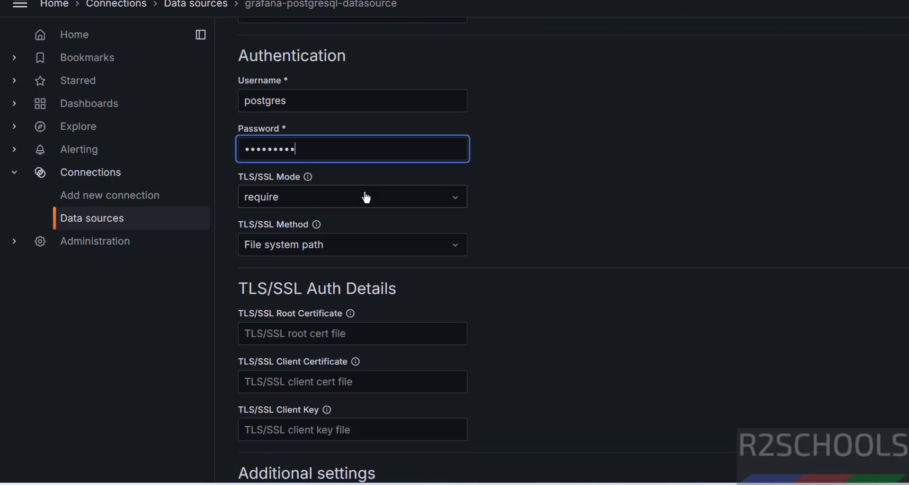
pyautogui.click(364, 197)
pyautogui.click(284, 230)
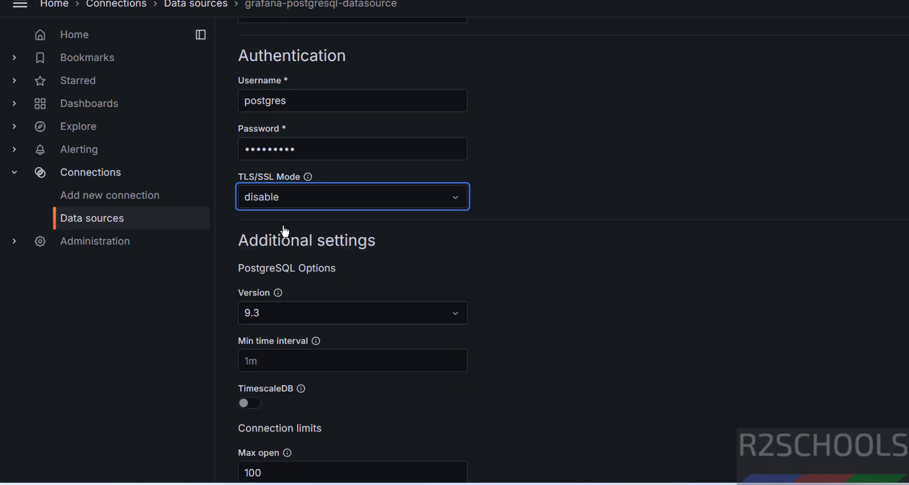
pyautogui.scroll(-5, 357, 103)
pyautogui.click(358, 100)
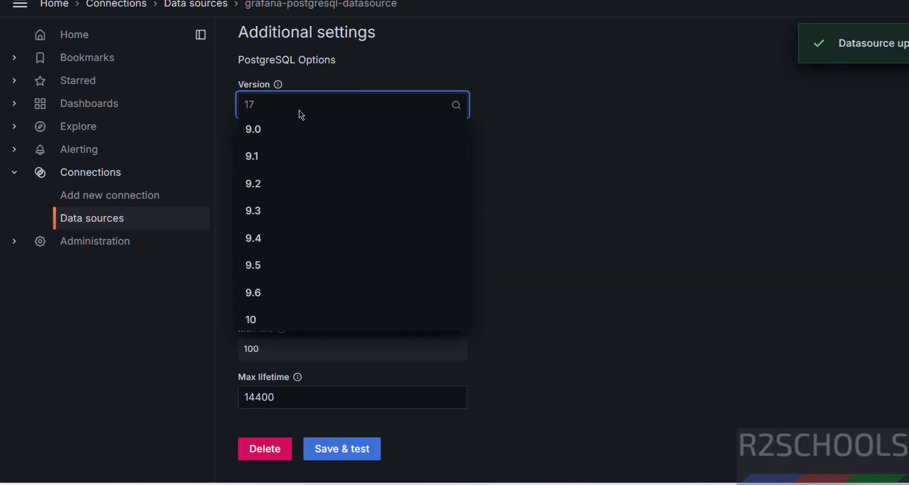
pyautogui.scroll(-3, 295, 217)
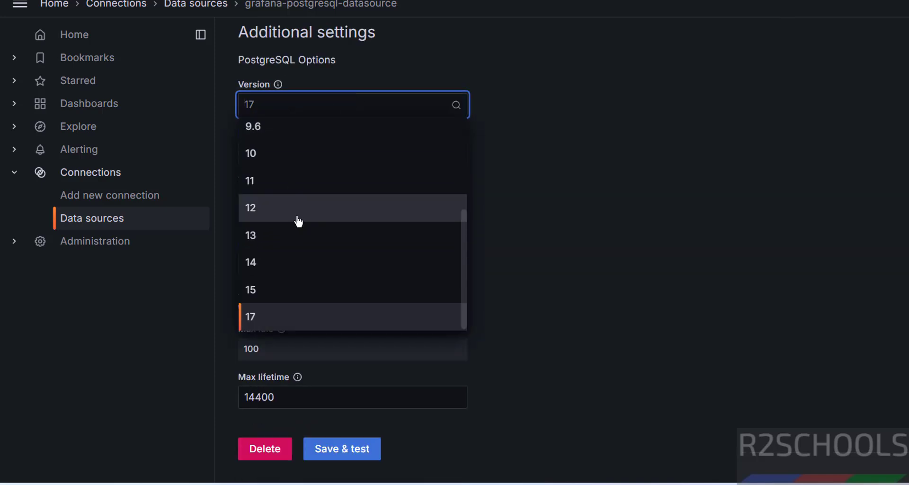
pyautogui.click(587, 277)
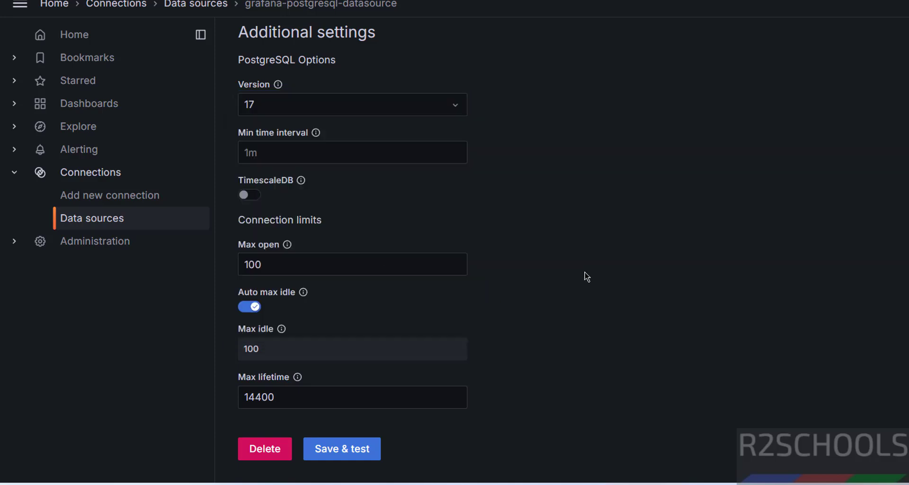
# - Save and test the data source, then retry with TLS/SSL Mode set to require
pyautogui.click(349, 454)
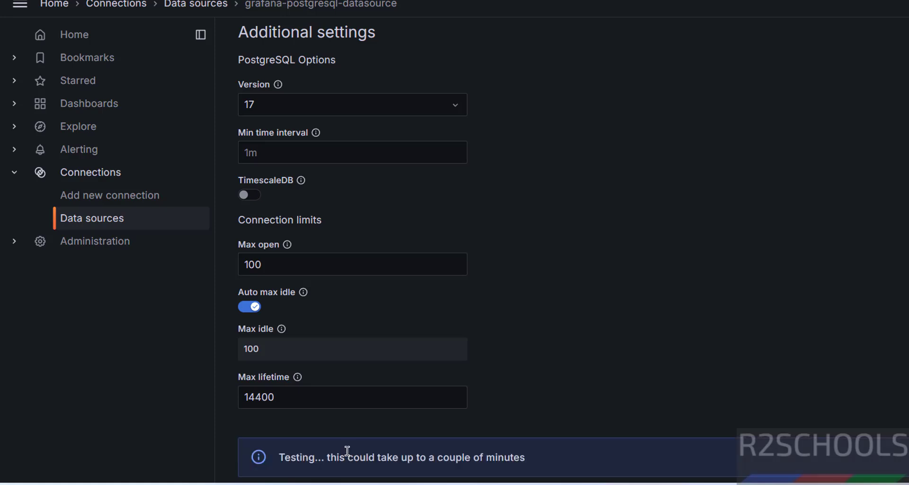
pyautogui.scroll(-3, 575, 324)
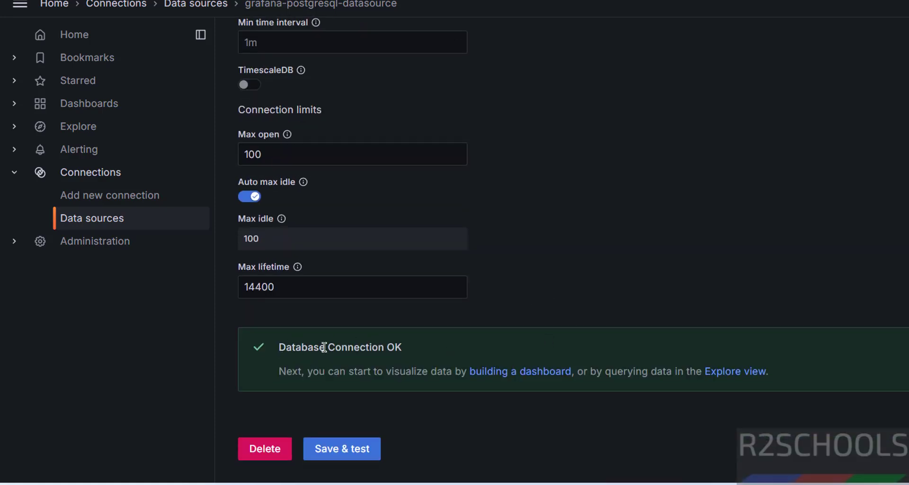
pyautogui.scroll(9, 553, 267)
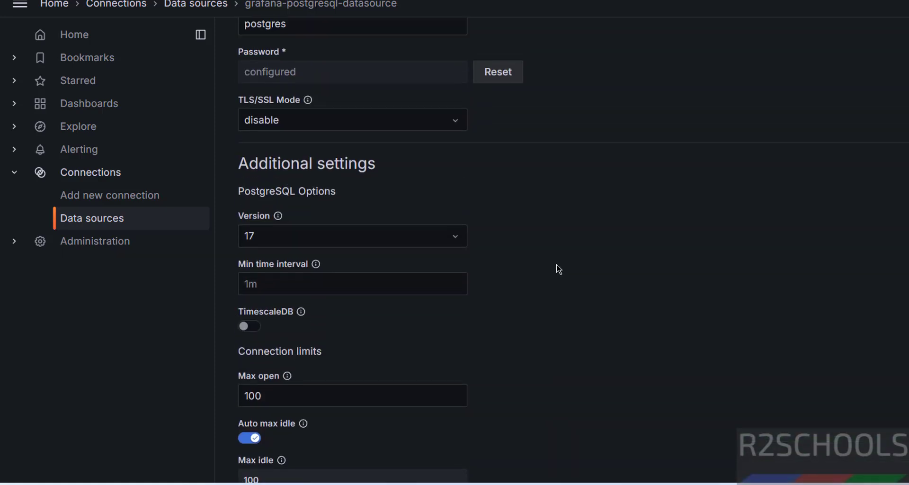
pyautogui.click(297, 317)
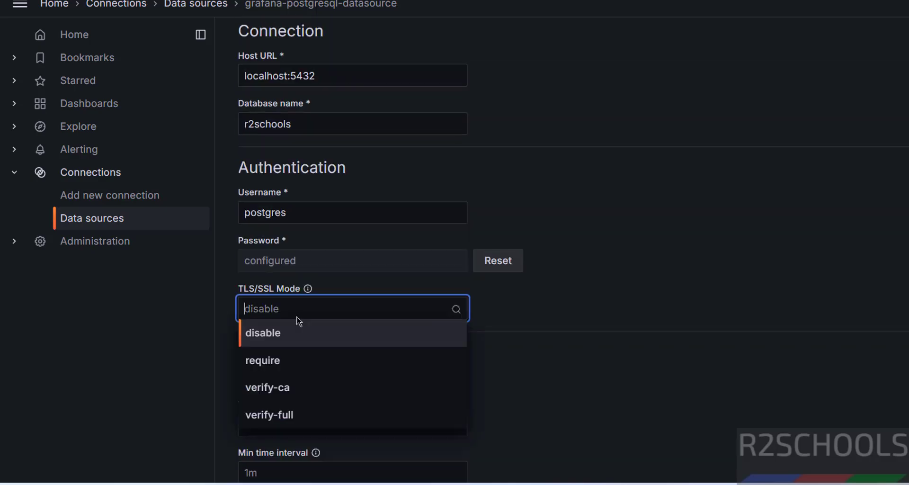
pyautogui.click(287, 365)
pyautogui.scroll(-9, 615, 300)
pyautogui.scroll(-5, 574, 326)
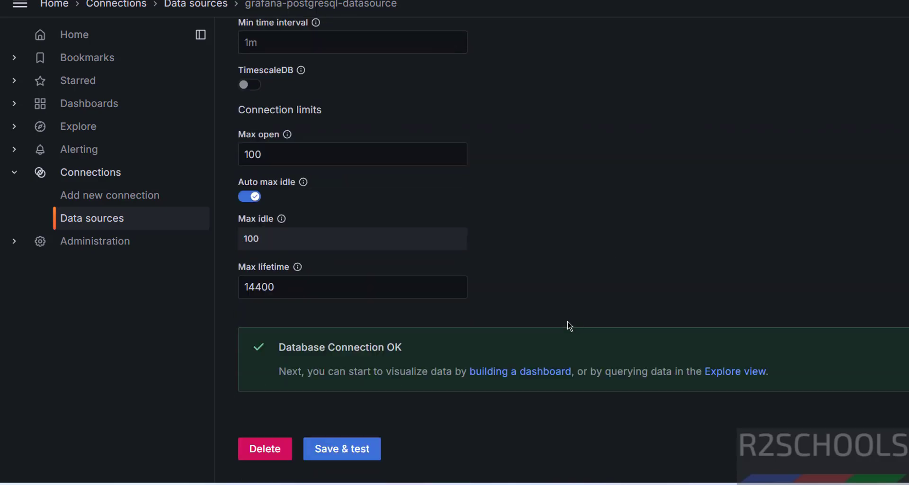
pyautogui.click(355, 449)
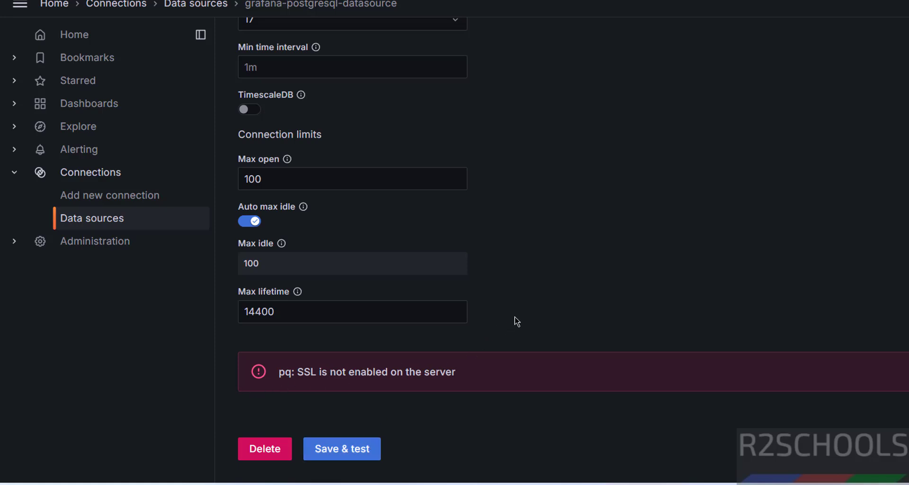
# - Switch TLS/SSL Mode back to disable and retest until Database Connection OK appears
pyautogui.scroll(5, 514, 301)
pyautogui.click(435, 193)
pyautogui.scroll(1, 391, 134)
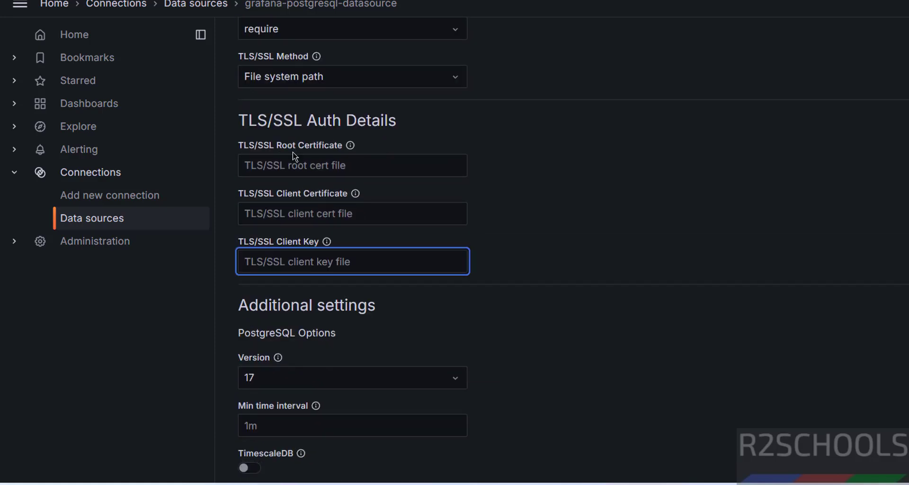
pyautogui.scroll(5, 332, 199)
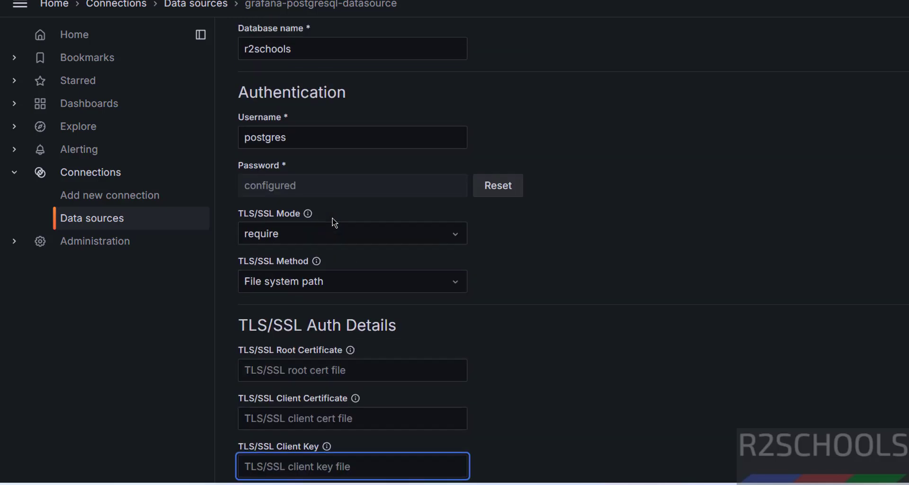
pyautogui.click(319, 248)
pyautogui.click(296, 266)
pyautogui.scroll(-5, 679, 253)
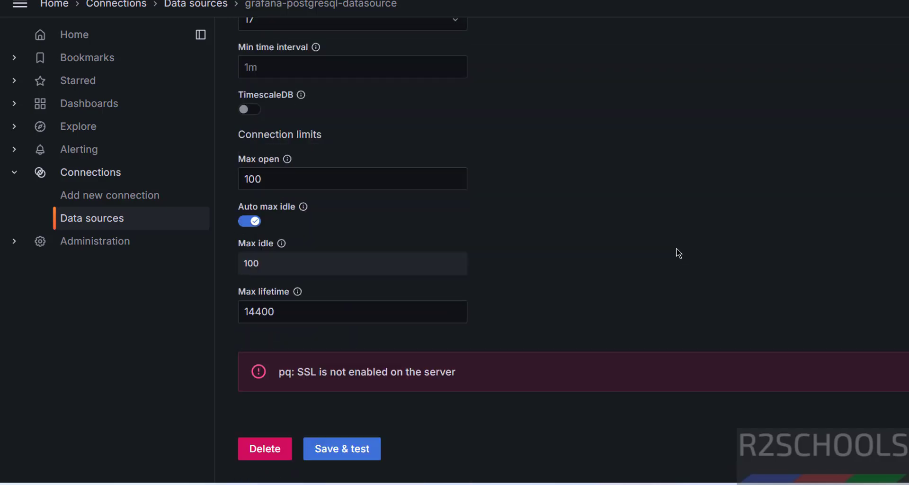
pyautogui.click(349, 454)
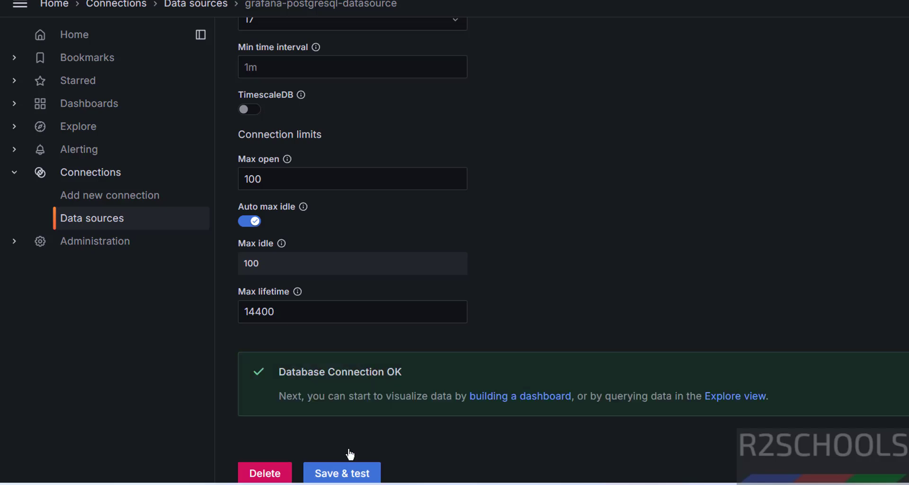
pyautogui.scroll(6, 588, 371)
pyautogui.scroll(-6, 590, 374)
pyautogui.scroll(6, 677, 289)
pyautogui.scroll(8, 678, 290)
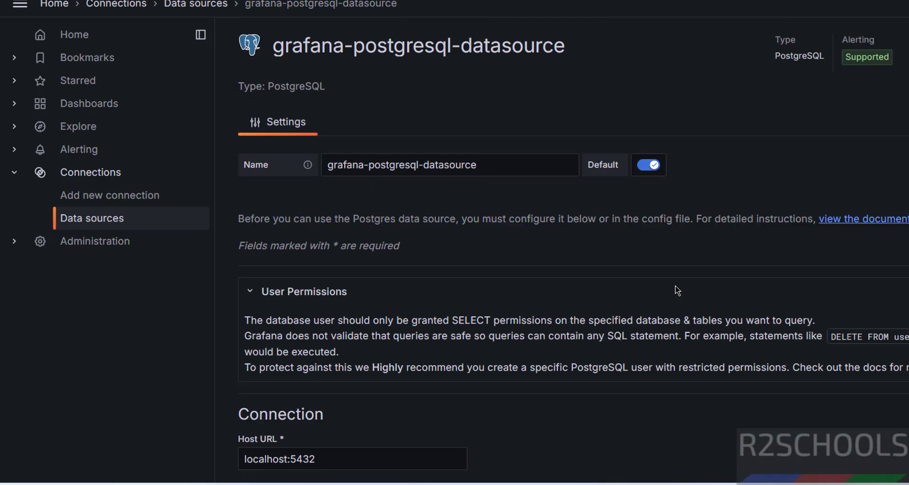
# - Add a new MySQL data source from the Data sources list, dismissing Chrome's password warning
pyautogui.click(95, 218)
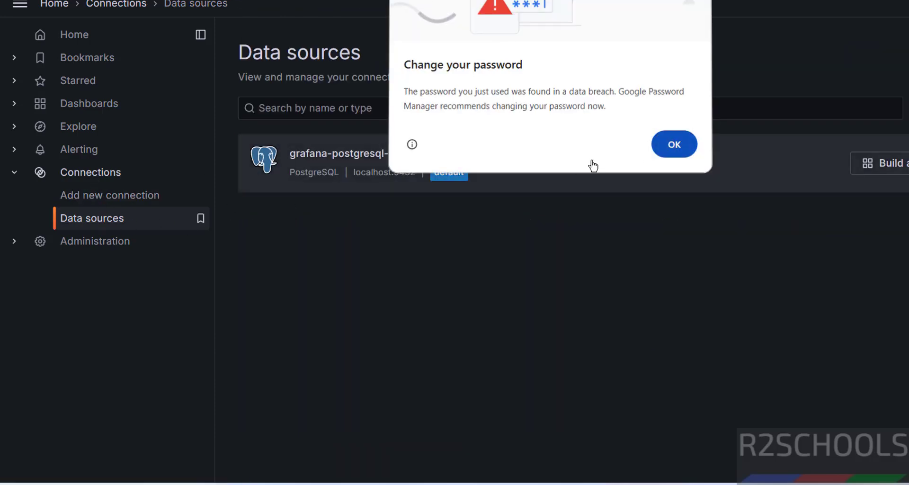
pyautogui.click(658, 135)
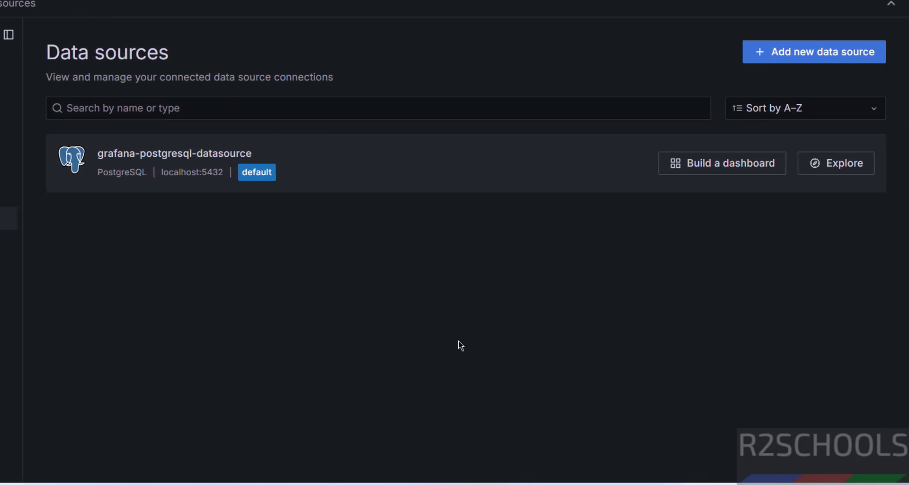
pyautogui.click(831, 52)
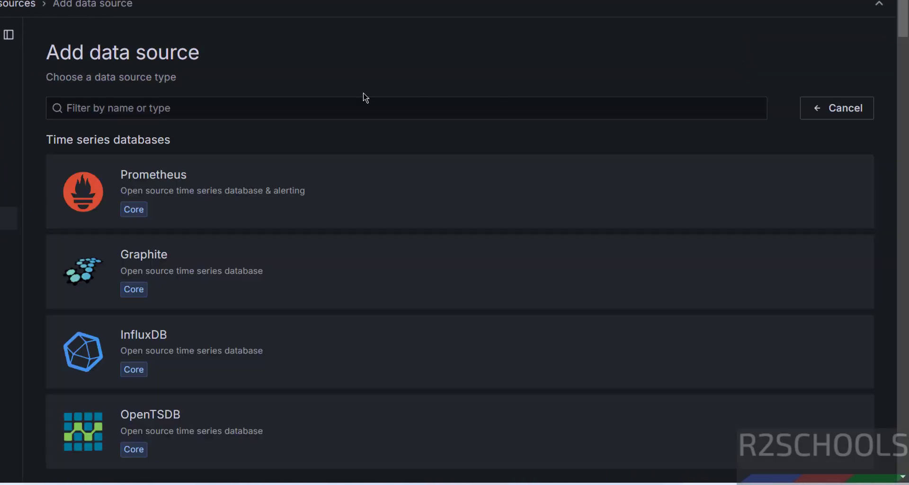
pyautogui.click(272, 104)
pyautogui.write('mysql')
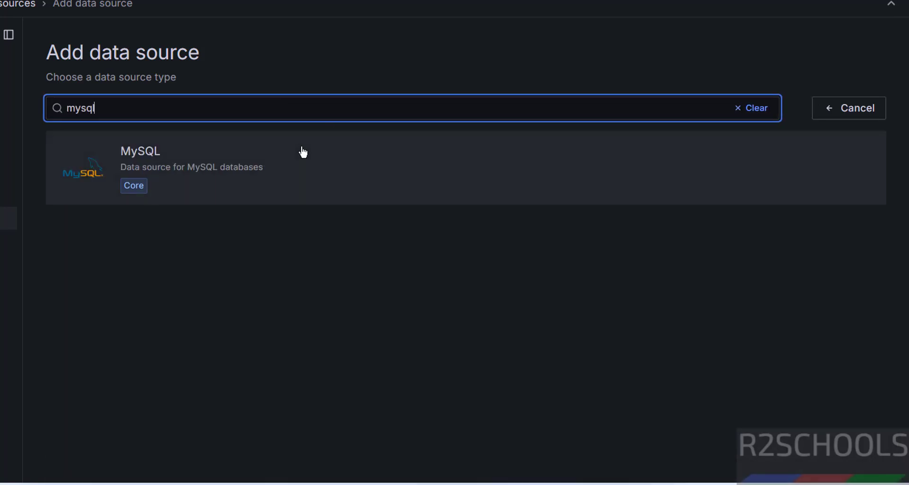
pyautogui.click(300, 152)
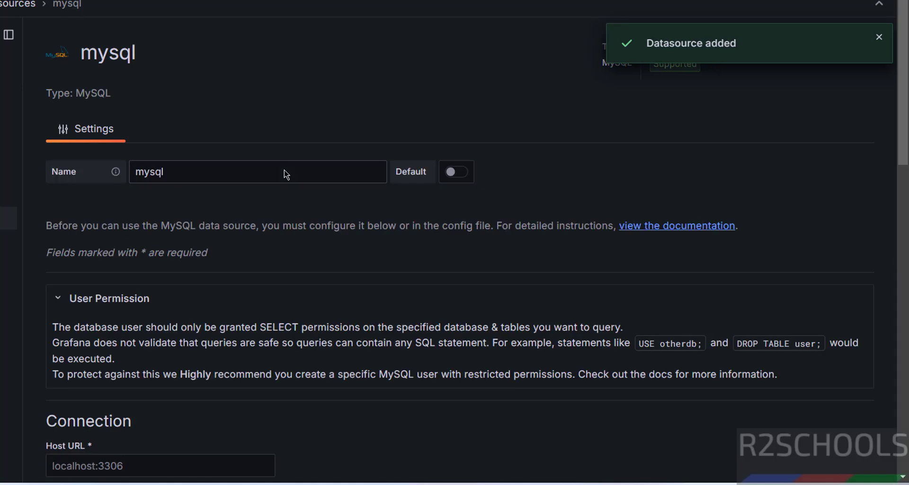
# - Fill in host localhost:3306, database r2schools, username root and the account password
pyautogui.click(172, 170)
pyautogui.moveTo(172, 171); pyautogui.dragTo(124, 172)
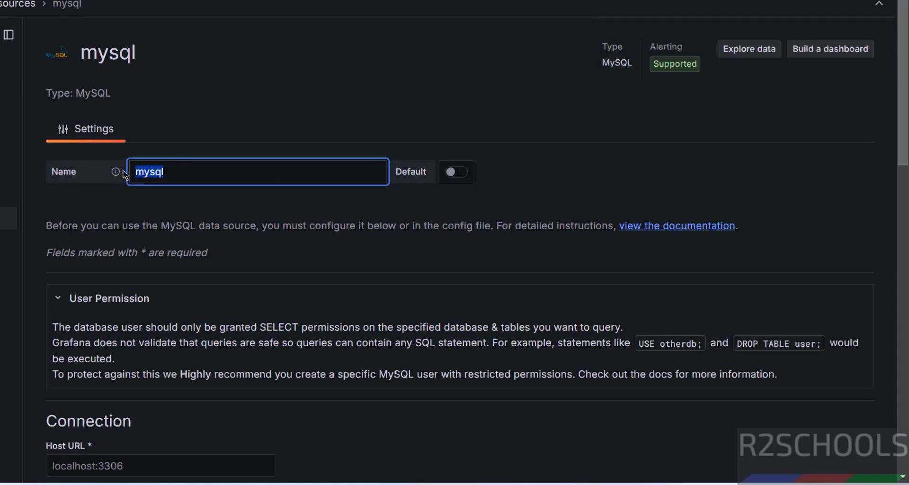
pyautogui.scroll(-5, 180, 254)
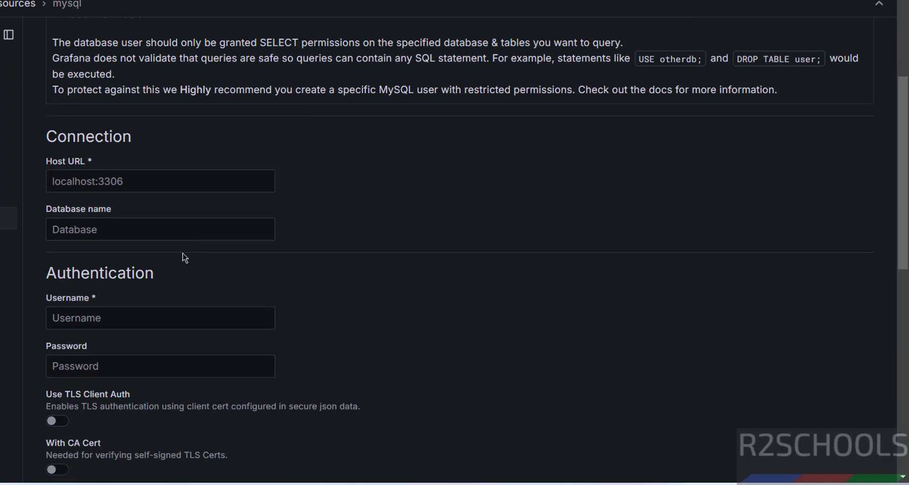
pyautogui.click(156, 180)
pyautogui.write('localhost')
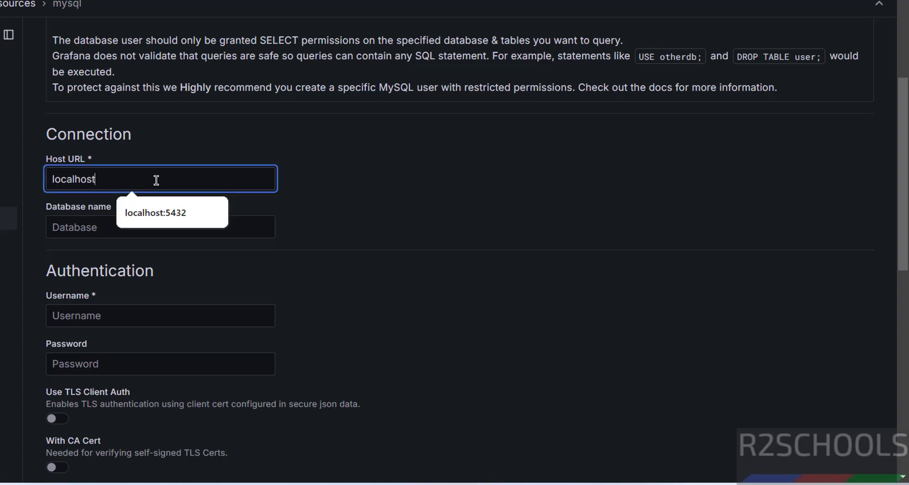
pyautogui.write(':3306')
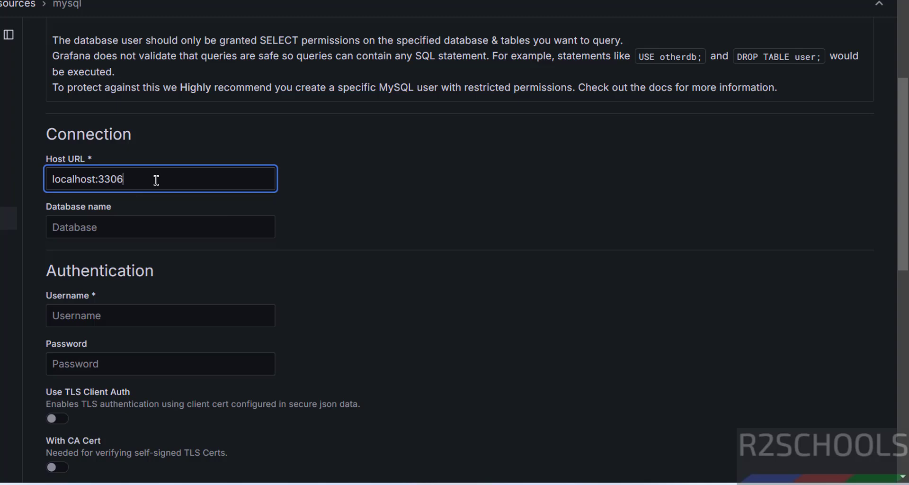
pyautogui.click(133, 219)
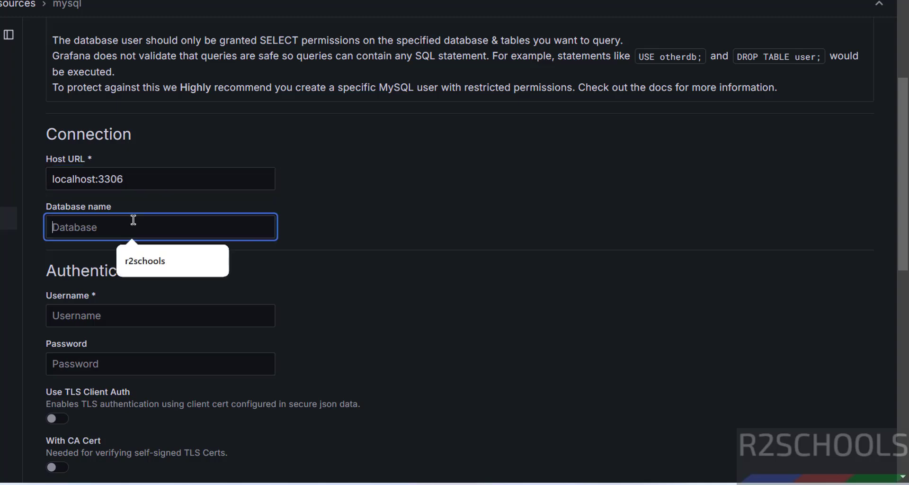
pyautogui.write('r2schools')
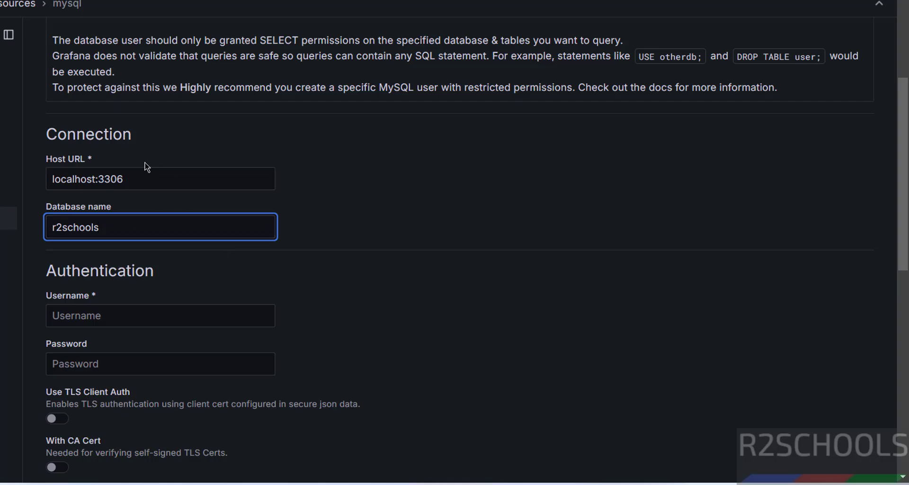
pyautogui.click(137, 318)
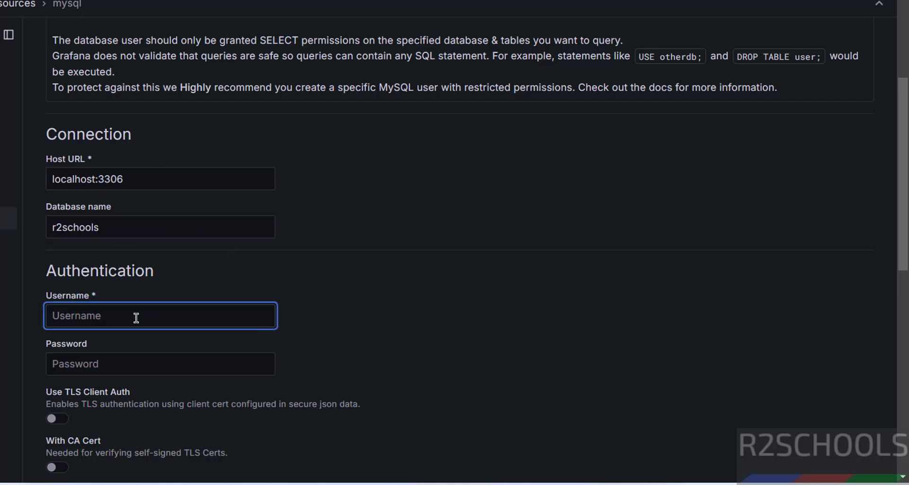
pyautogui.write('root')
pyautogui.press('Tab')
pyautogui.write('ro')
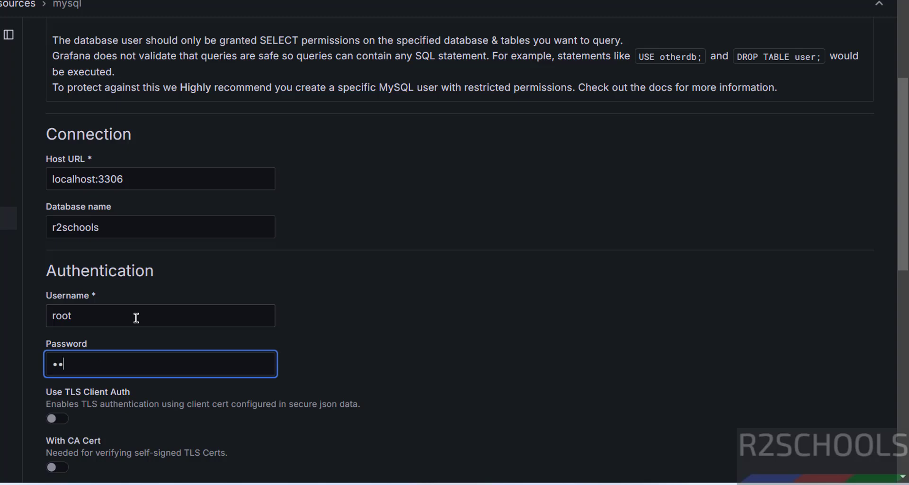
pyautogui.scroll(-6, 209, 298)
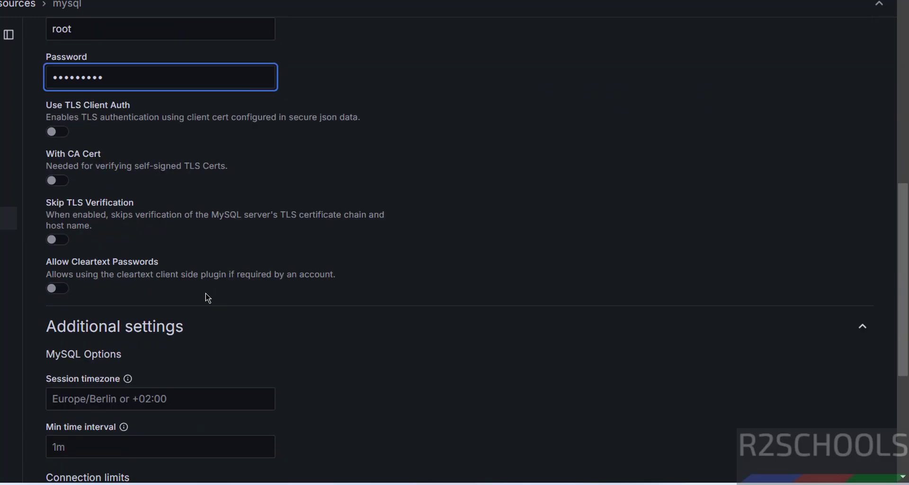
pyautogui.scroll(-5, 229, 251)
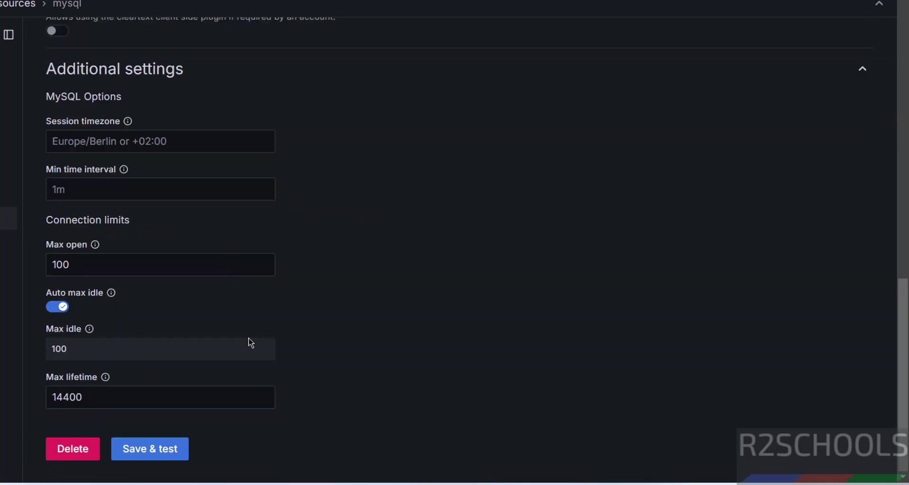
# - Save and test the mysql data source, go back to Data sources, and start a new dashboard
pyautogui.click(151, 450)
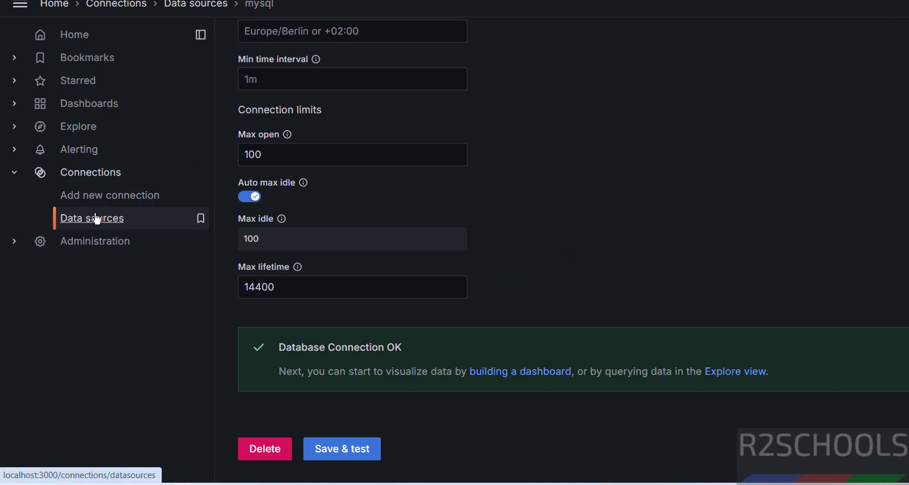
pyautogui.click(96, 218)
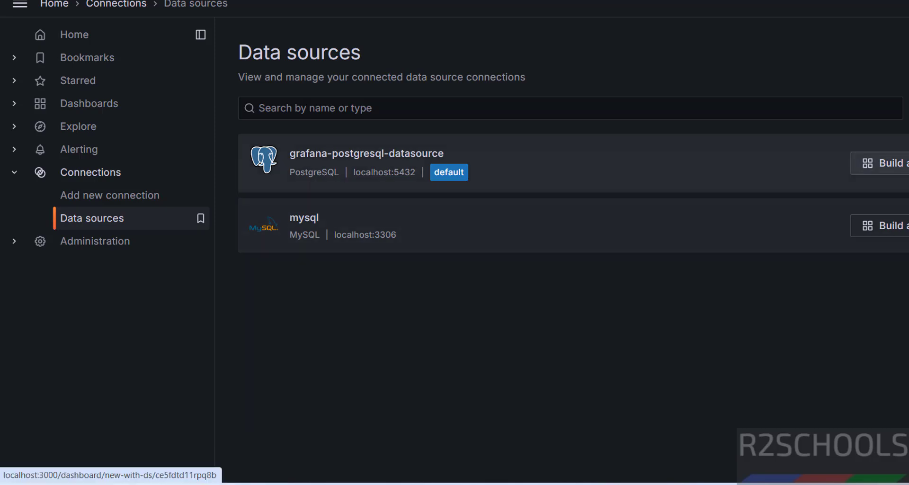
pyautogui.click(878, 164)
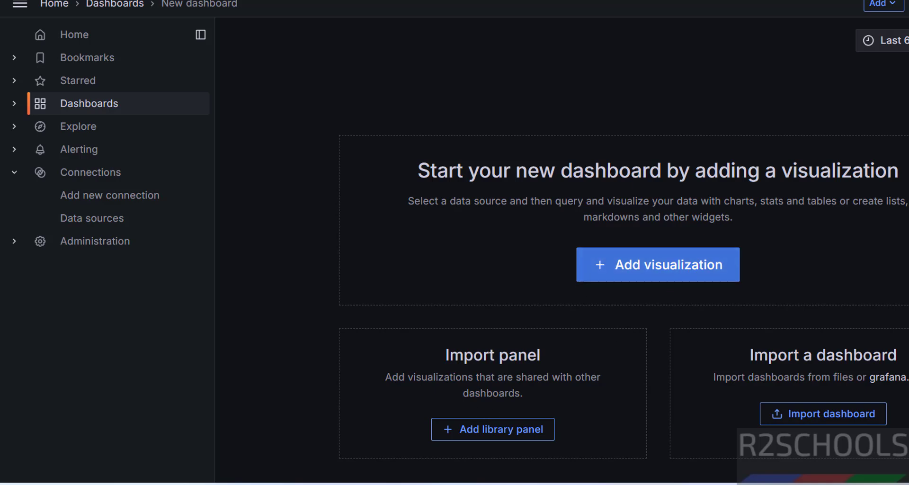
# - Browse the new dashboard's Annotations, Variables, Links and JSON Model settings, then go to Alerting
pyautogui.click(905, 6)
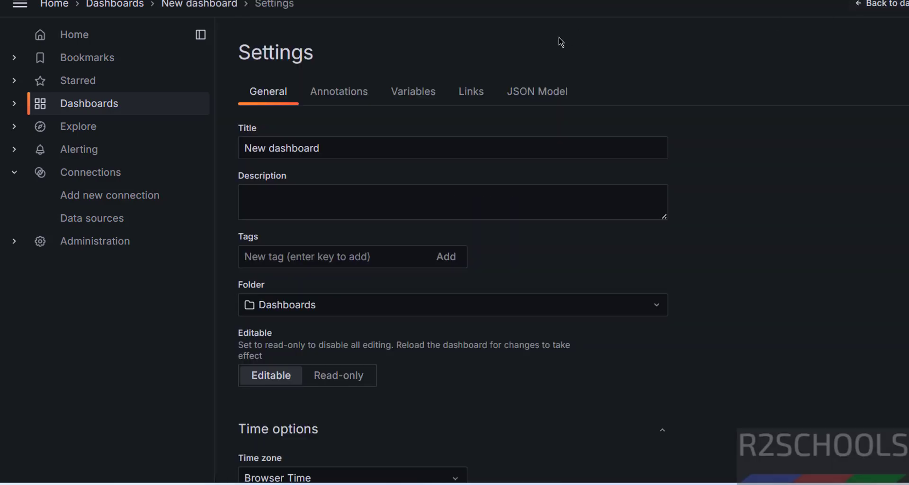
pyautogui.scroll(-5, 379, 133)
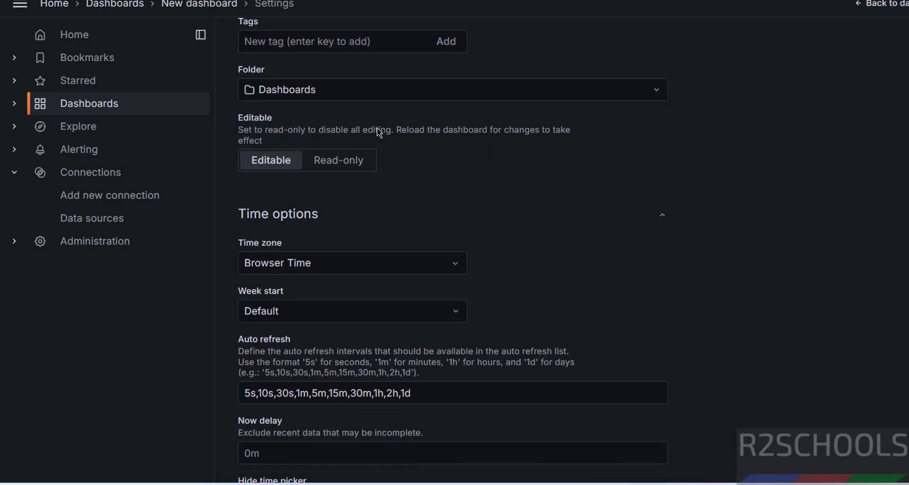
pyautogui.scroll(-6, 379, 132)
pyautogui.scroll(11, 379, 133)
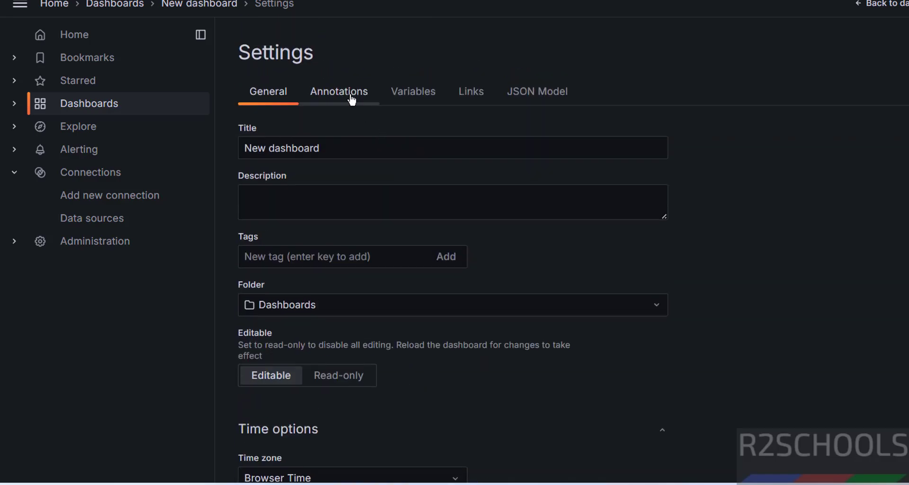
pyautogui.click(353, 92)
pyautogui.click(425, 94)
pyautogui.click(473, 92)
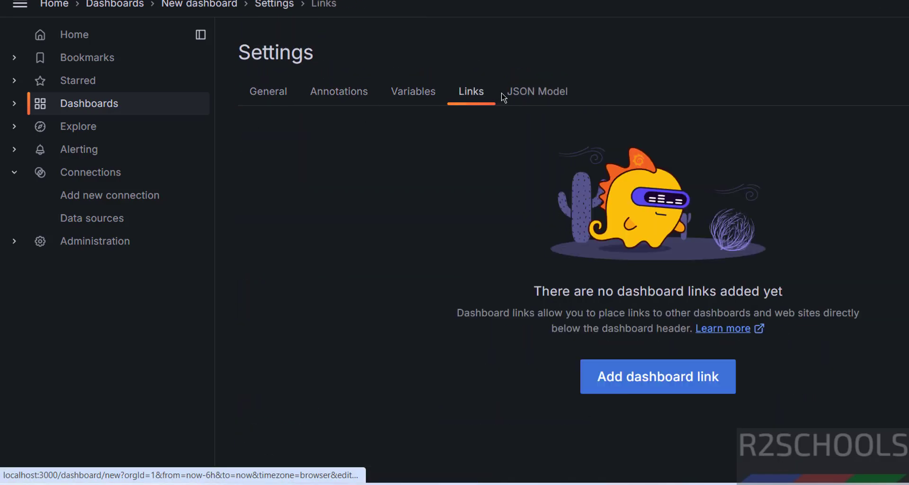
pyautogui.click(516, 92)
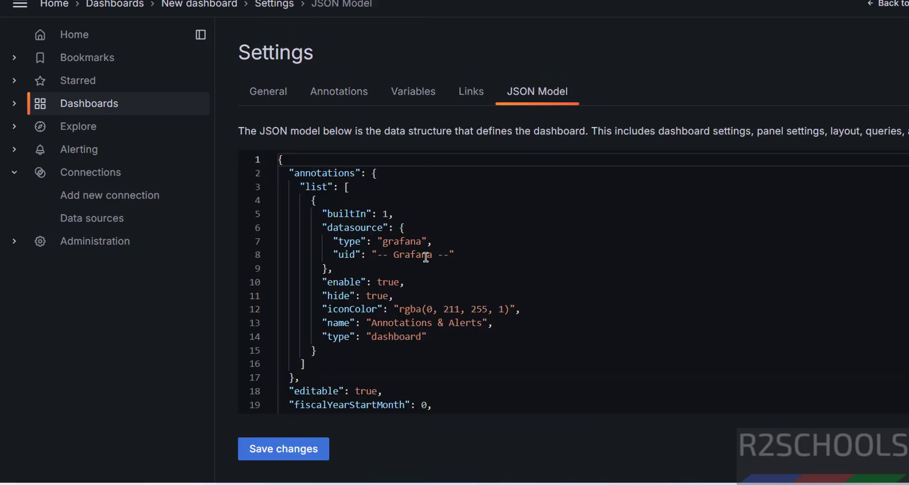
pyautogui.scroll(-4, 424, 258)
pyautogui.scroll(4, 425, 257)
pyautogui.click(58, 151)
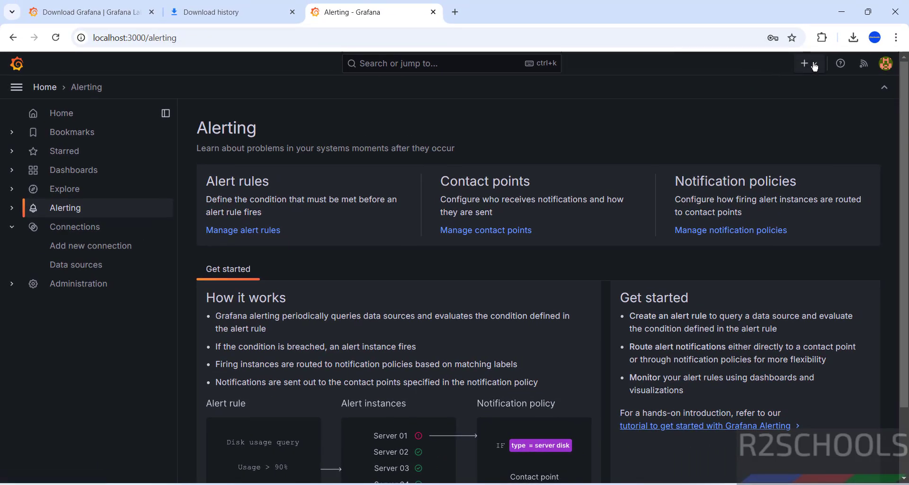
# - Navigate to Administration > Users and access > Users
pyautogui.click(813, 65)
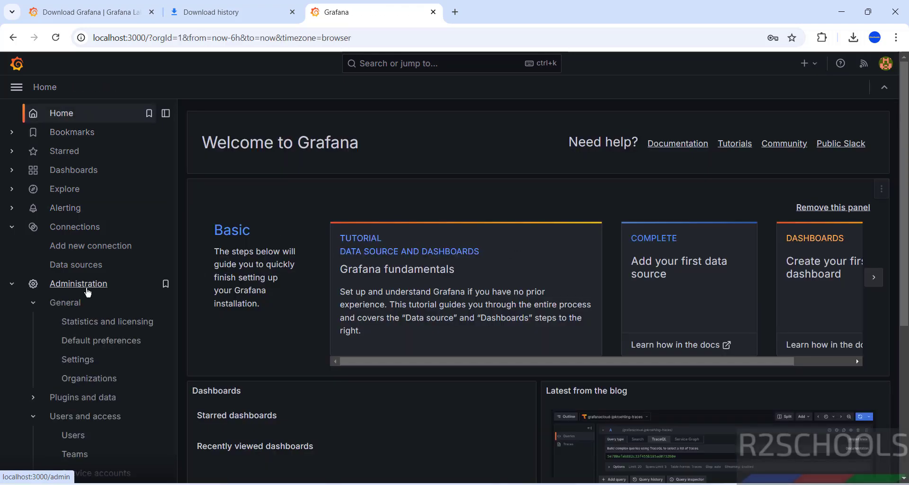
pyautogui.click(56, 283)
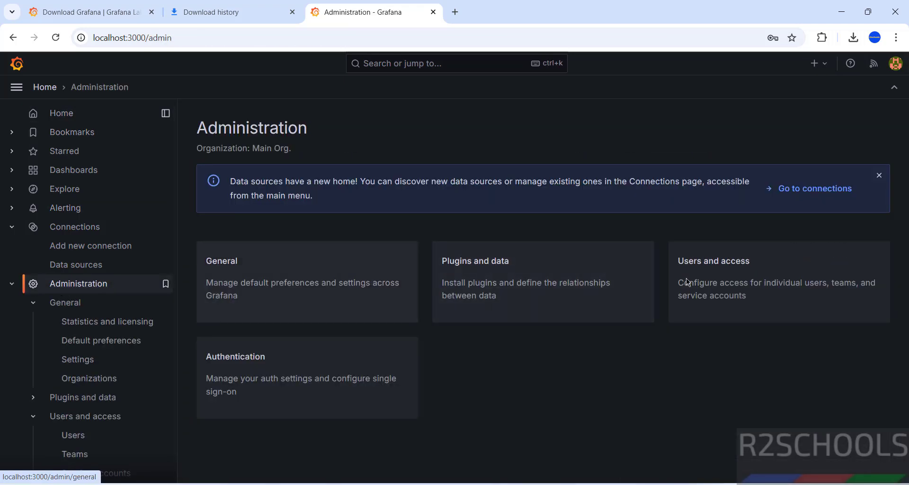
pyautogui.click(752, 282)
pyautogui.click(315, 233)
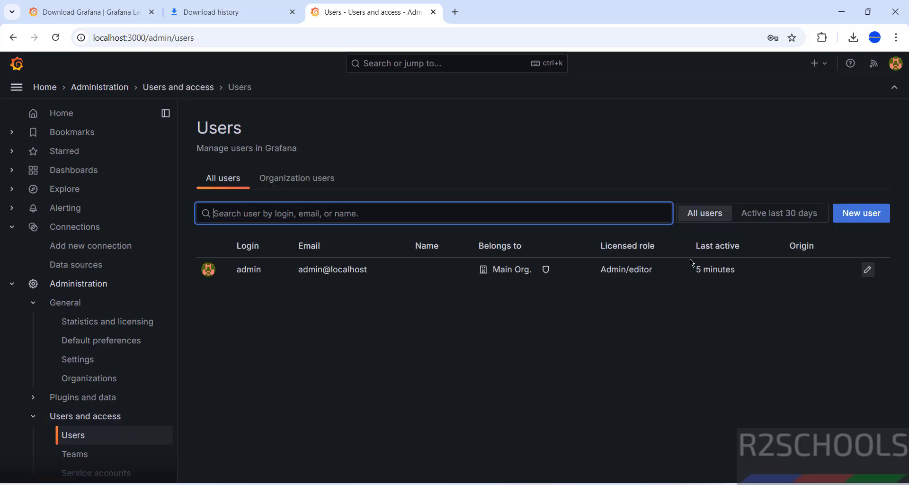
# - Open the New user form and step through its name, email and username fields without saving
pyautogui.click(861, 213)
pyautogui.click(255, 187)
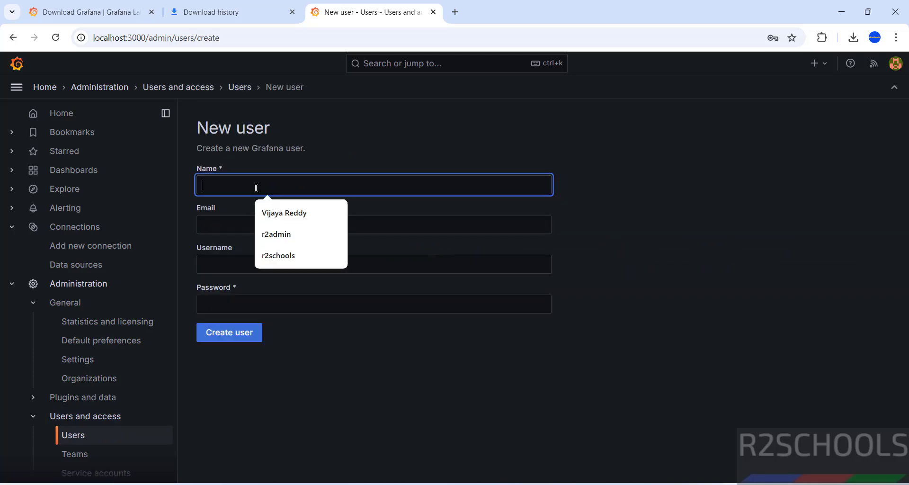
pyautogui.click(234, 229)
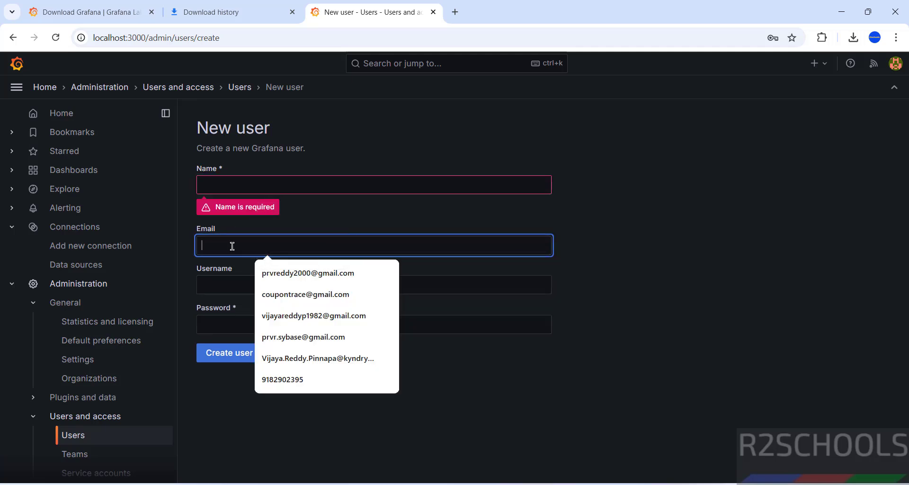
pyautogui.click(229, 284)
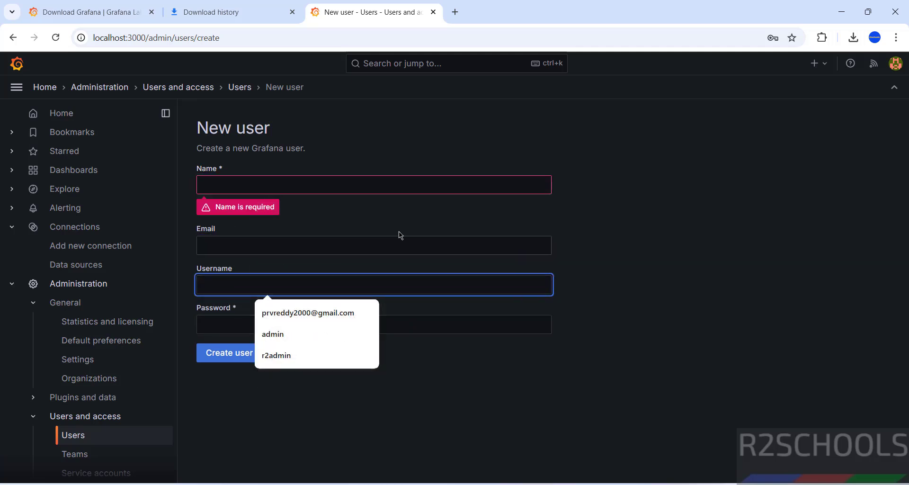
pyautogui.click(401, 187)
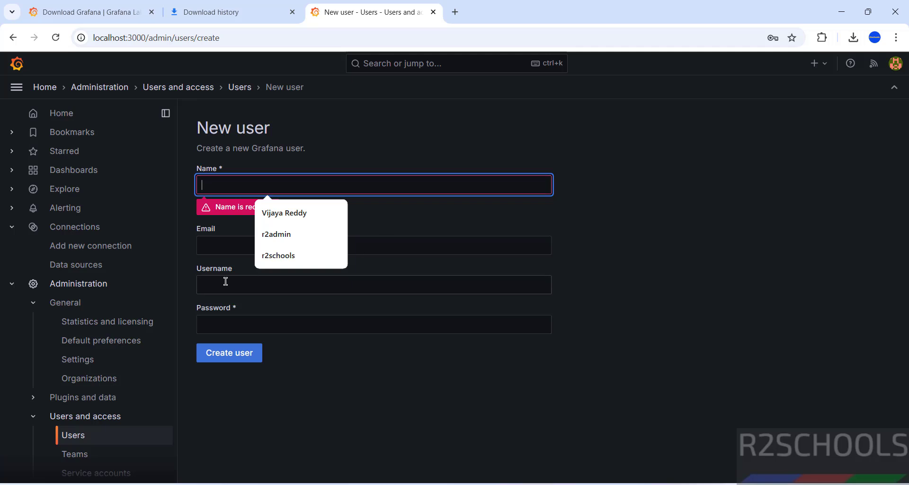
pyautogui.click(218, 245)
pyautogui.click(755, 254)
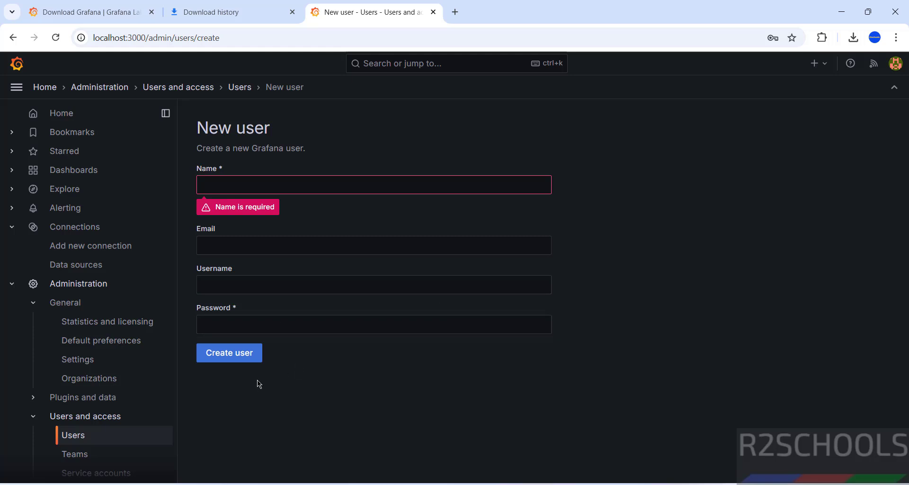
# - Return home via the breadcrumbs, check Grafana's version in the Help menu, and open Windows Run
pyautogui.click(84, 88)
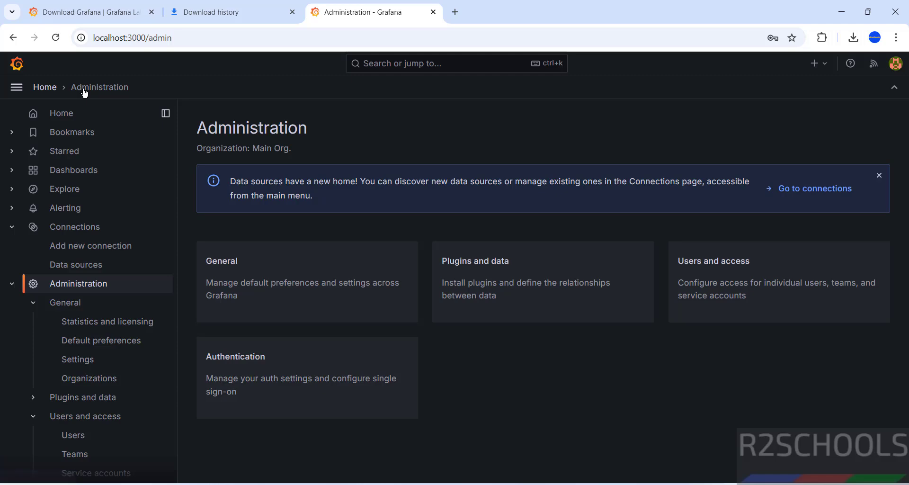
pyautogui.click(53, 90)
pyautogui.click(850, 64)
pyautogui.click(851, 67)
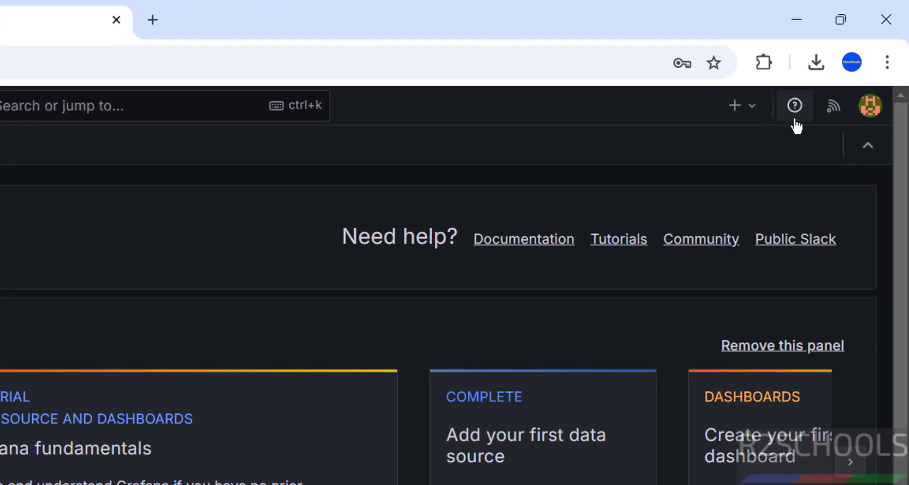
pyautogui.click(796, 109)
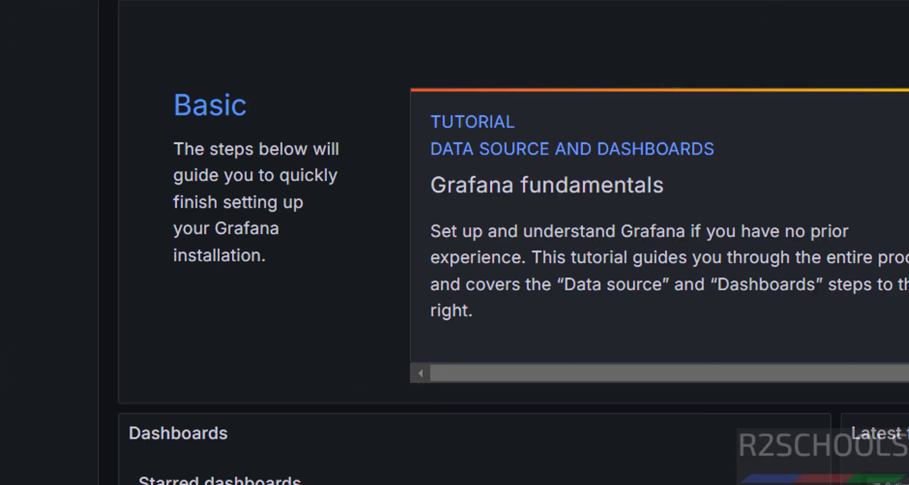
pyautogui.press('super+r')
# - Launch services.msc, find the Grafana service and stop it
pyautogui.write('servic')
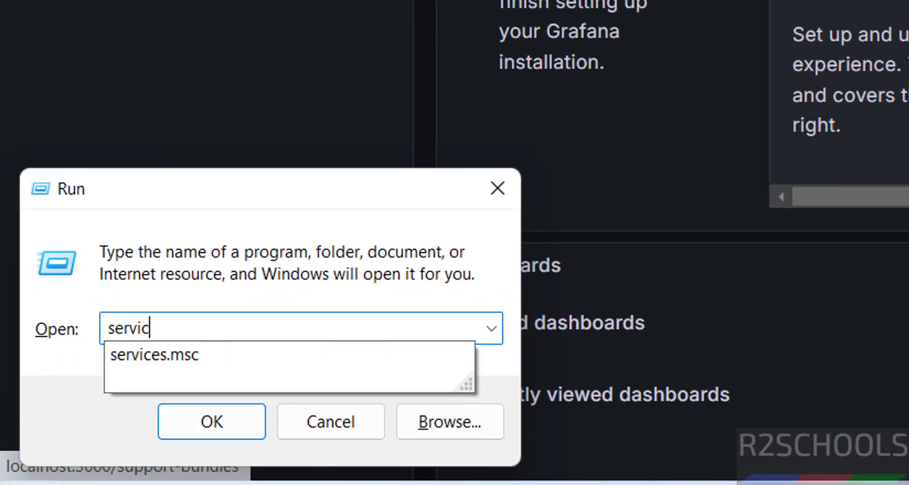
pyautogui.write('es.msc')
pyautogui.press('Return')
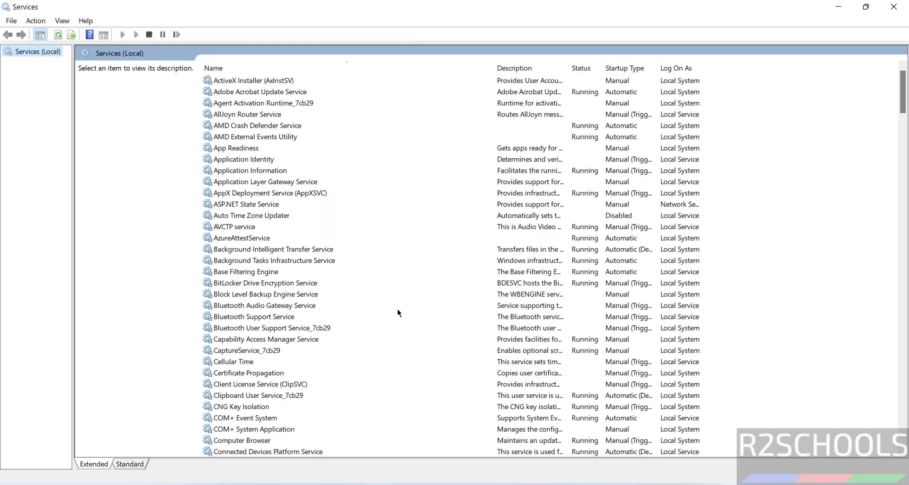
pyautogui.click(398, 310)
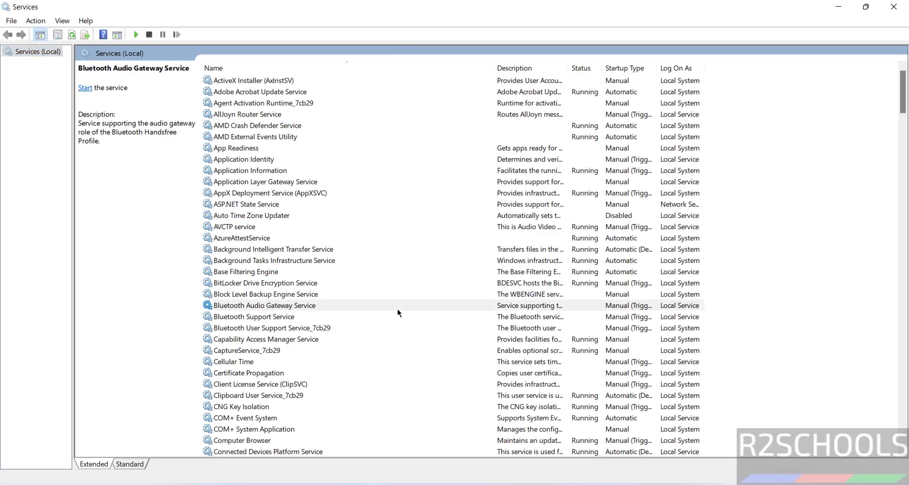
pyautogui.click(397, 308)
pyautogui.press('g')
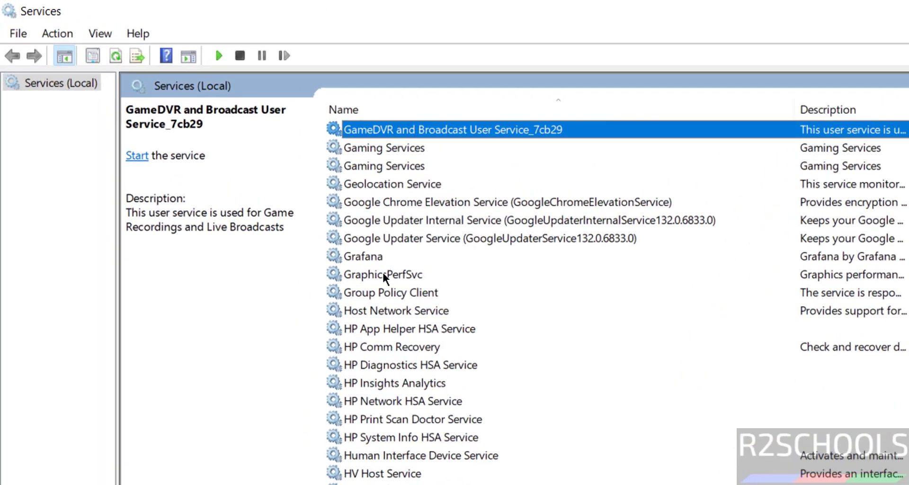
pyautogui.click(232, 160)
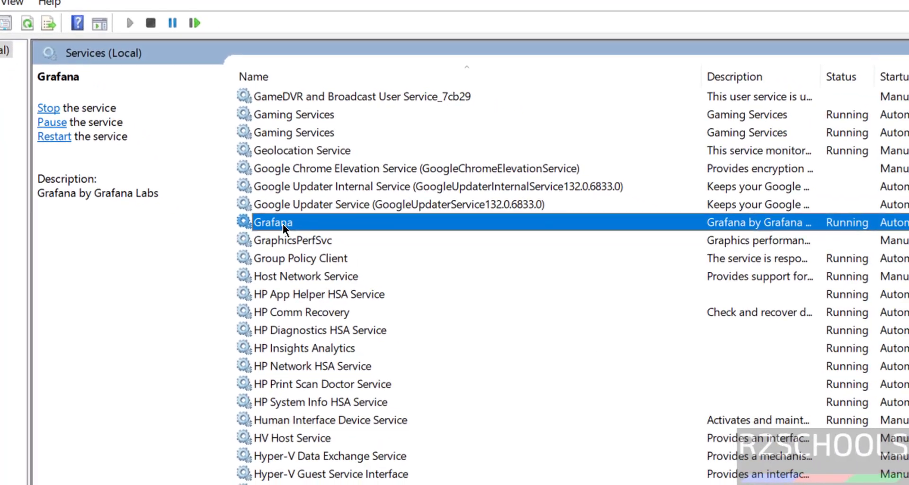
pyautogui.rightClick(327, 225)
pyautogui.click(354, 258)
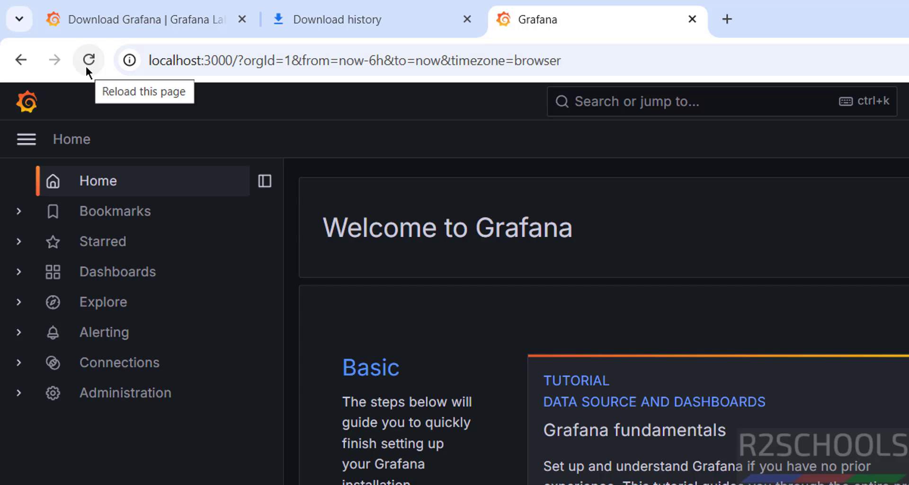
# - Reload localhost:3000 in Chrome to confirm Grafana no longer responds
pyautogui.click(86, 68)
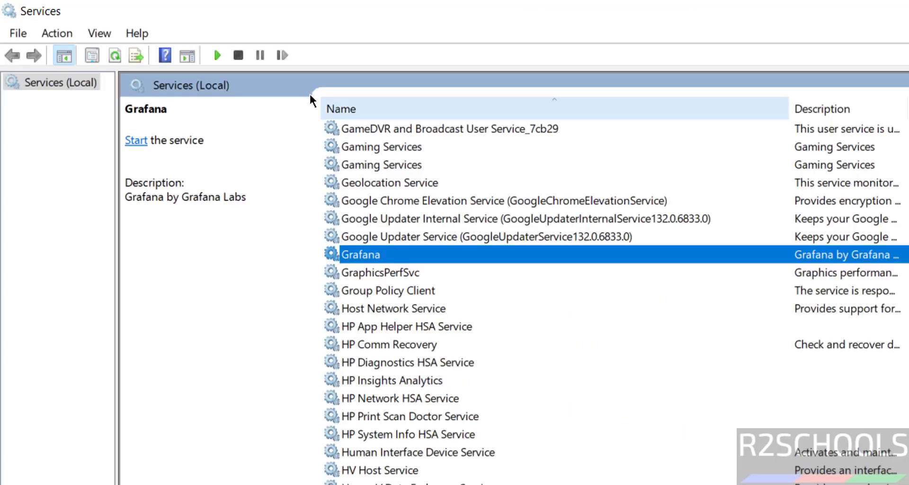
# - Start the Grafana service again and restart it
pyautogui.click(217, 56)
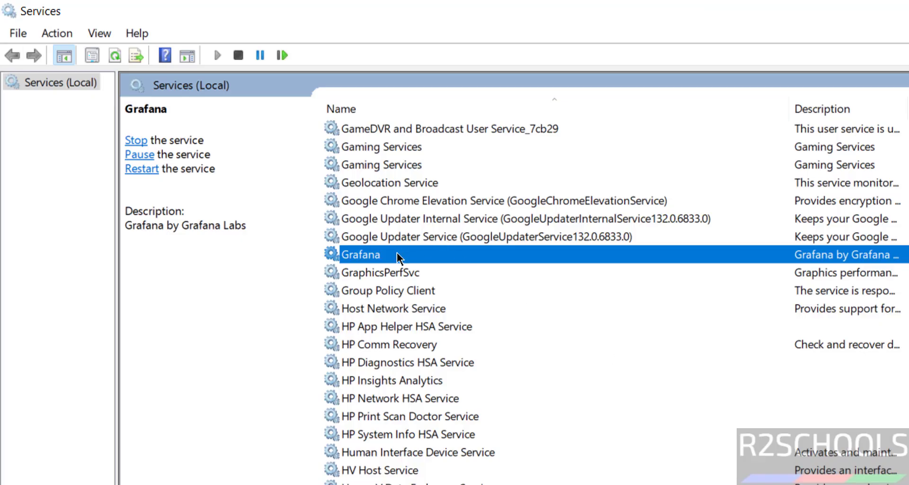
pyautogui.rightClick(398, 255)
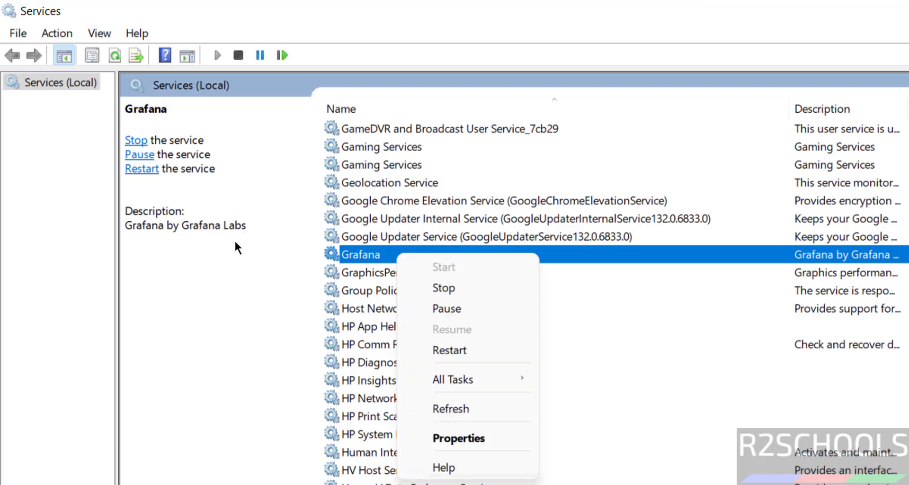
pyautogui.click(350, 291)
pyautogui.click(357, 256)
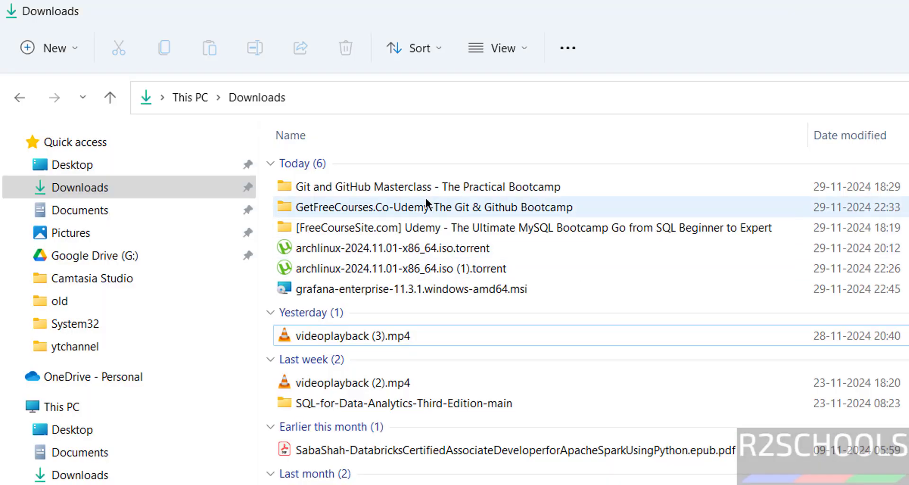
# - Delete grafana-enterprise-11.3.1.windows-amd64.msi from Downloads and return to Chrome
pyautogui.click(370, 293)
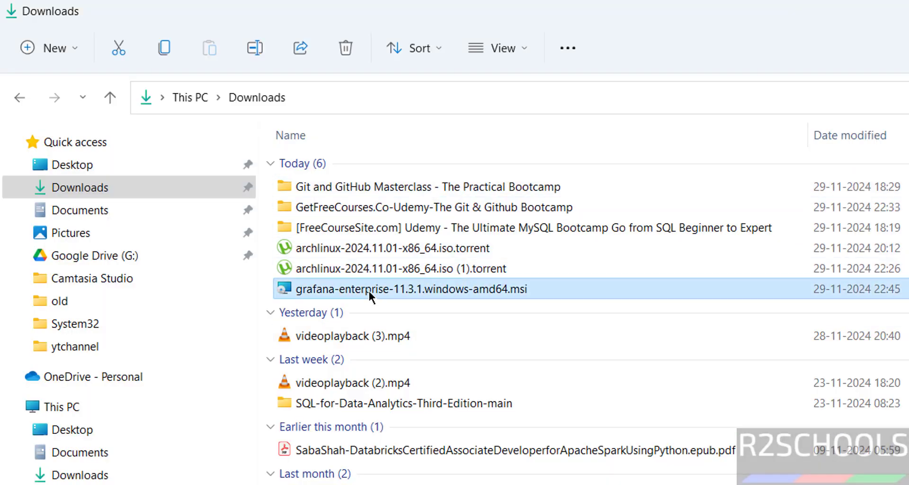
pyautogui.press('Delete')
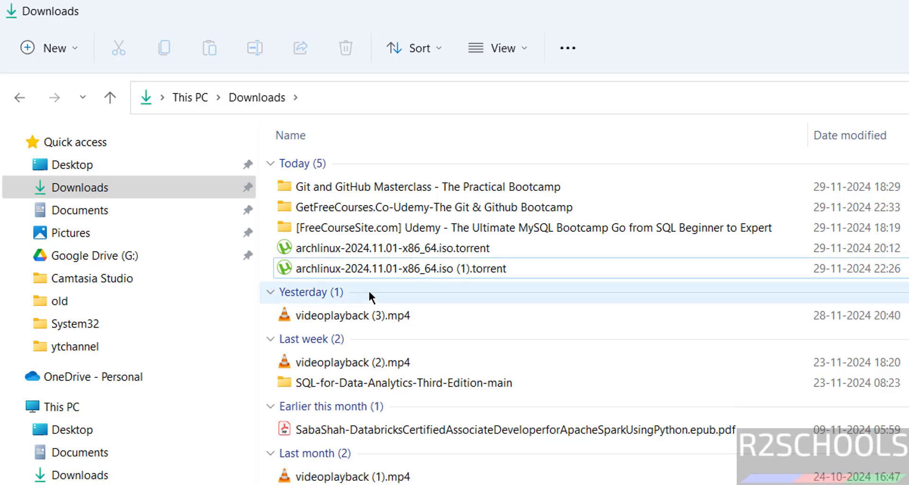
pyautogui.hotkey('alt', 'Tab')
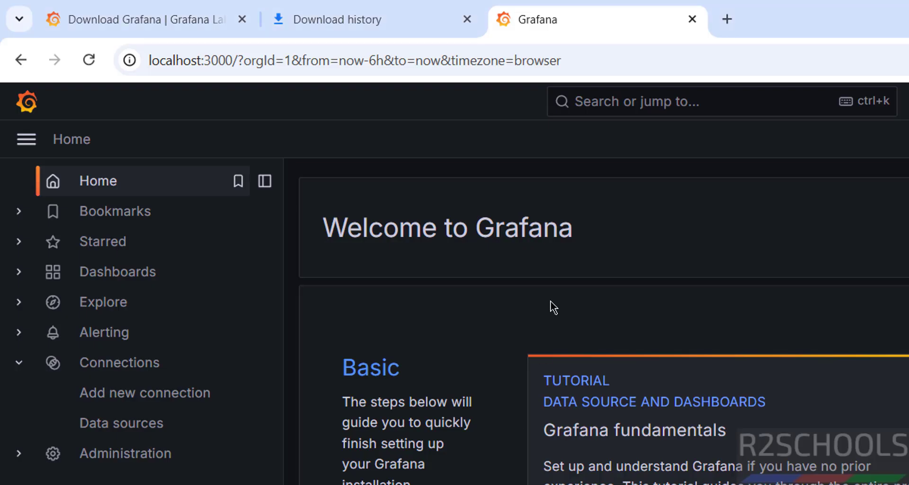